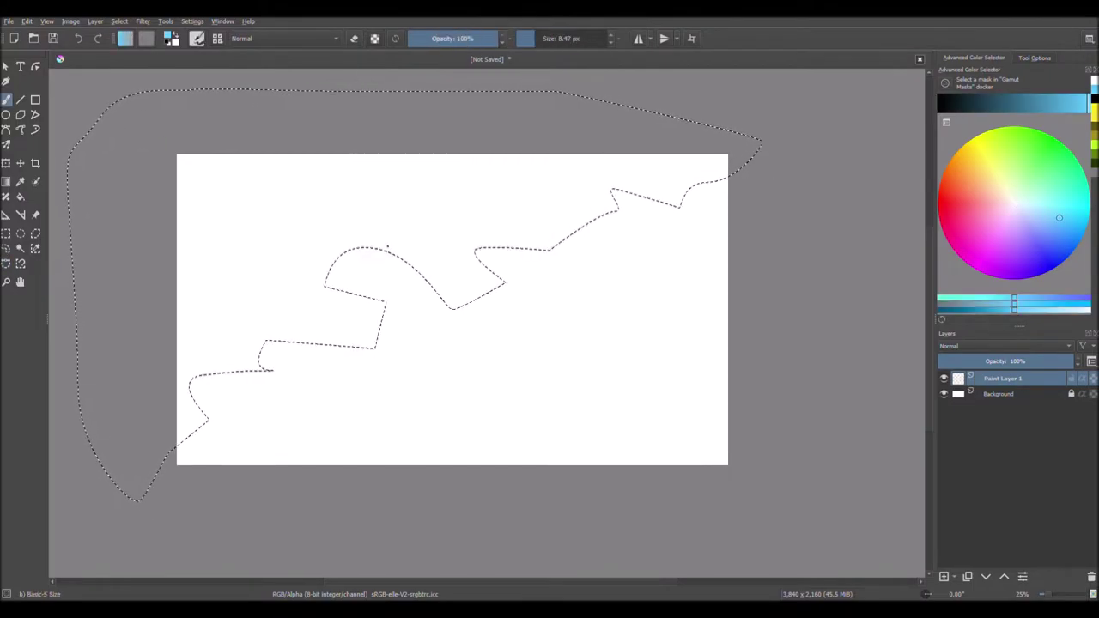
- Fill the sky selection above the cloud outline with light blue, then deselect
{"action": "left_click", "coordinate": [344, 197]}
{"action": "left_click_drag", "start_coordinate": [1070, 305], "coordinate": [1023, 311]}
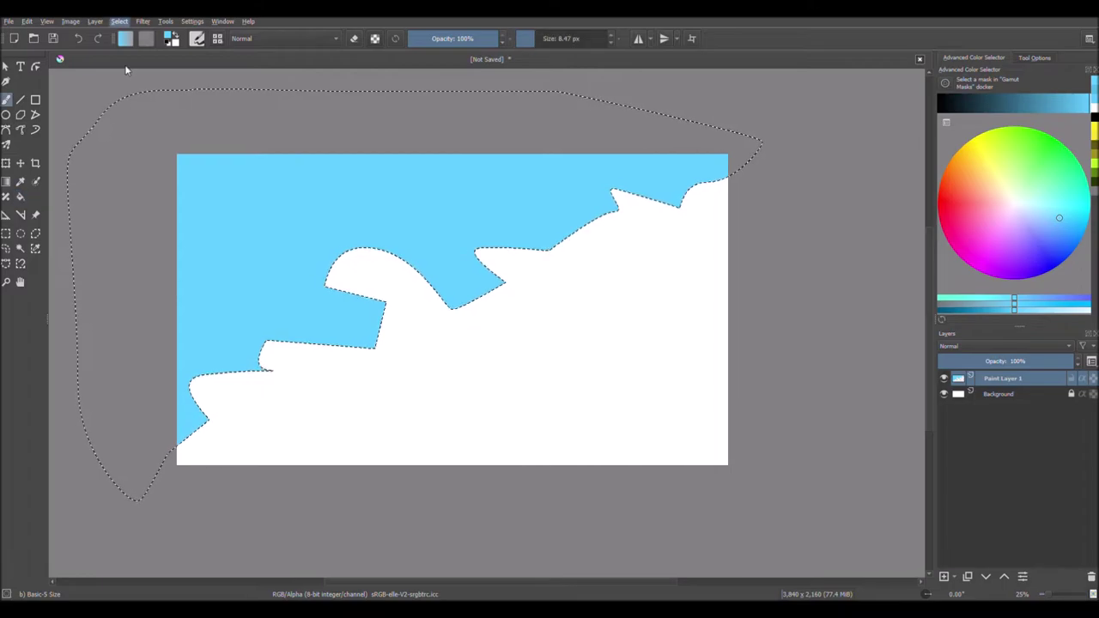
{"action": "key", "text": "ctrl+shift+a"}
{"action": "key", "text": "b"}
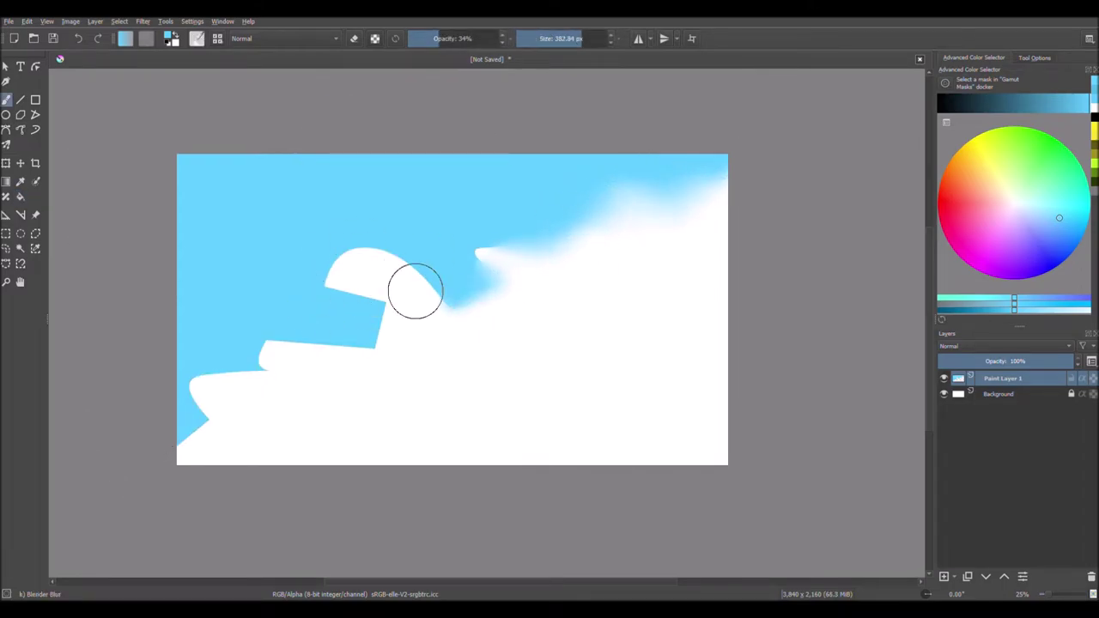
- Blur the jagged sky-cloud edge and airbrush a soft white cloud across the middle sky
{"action": "mouse_move", "coordinate": [365, 351]}
{"action": "left_mouse_down"}
{"action": "mouse_move", "coordinate": [274, 348]}
{"action": "mouse_move", "coordinate": [375, 340]}
{"action": "mouse_move", "coordinate": [338, 335]}
{"action": "left_mouse_up"}
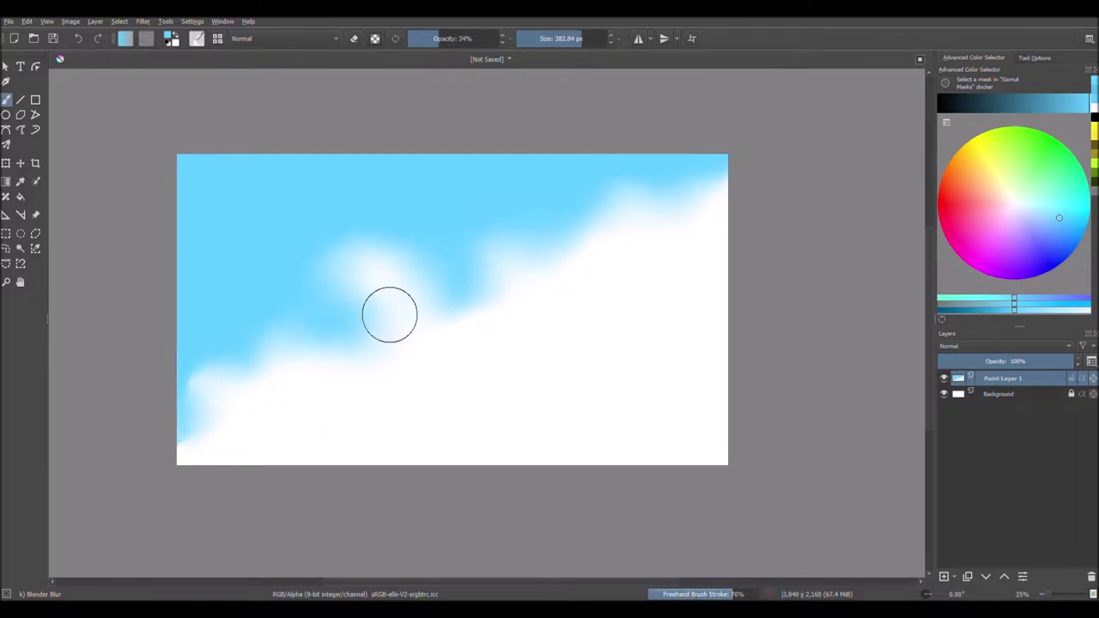
{"action": "right_click", "coordinate": [475, 188]}
{"action": "left_click", "coordinate": [404, 206]}
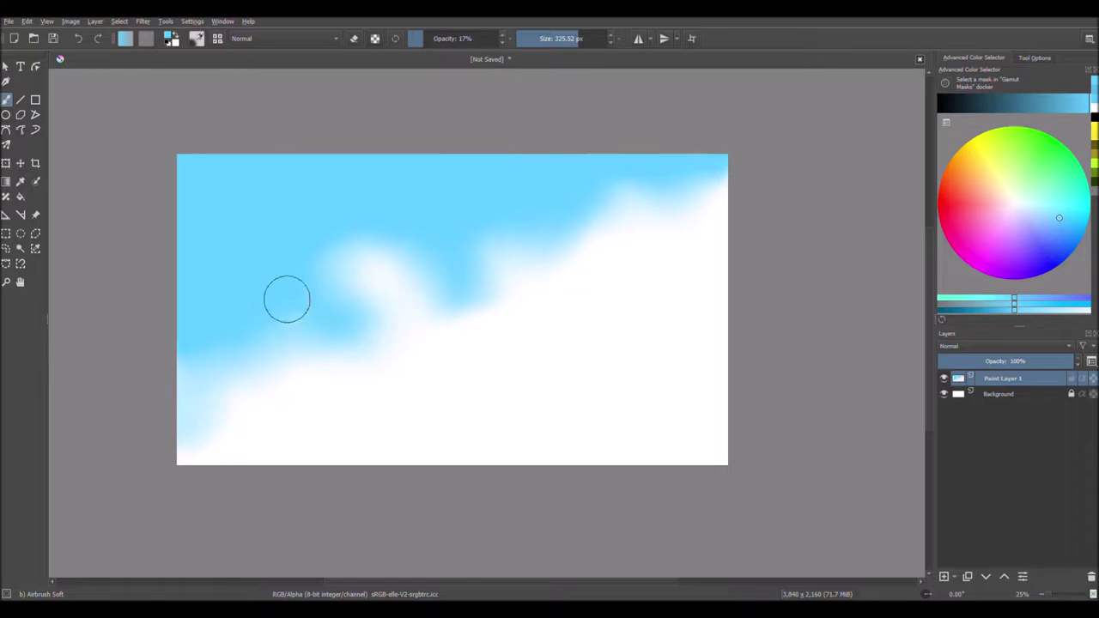
{"action": "key", "text": "x"}
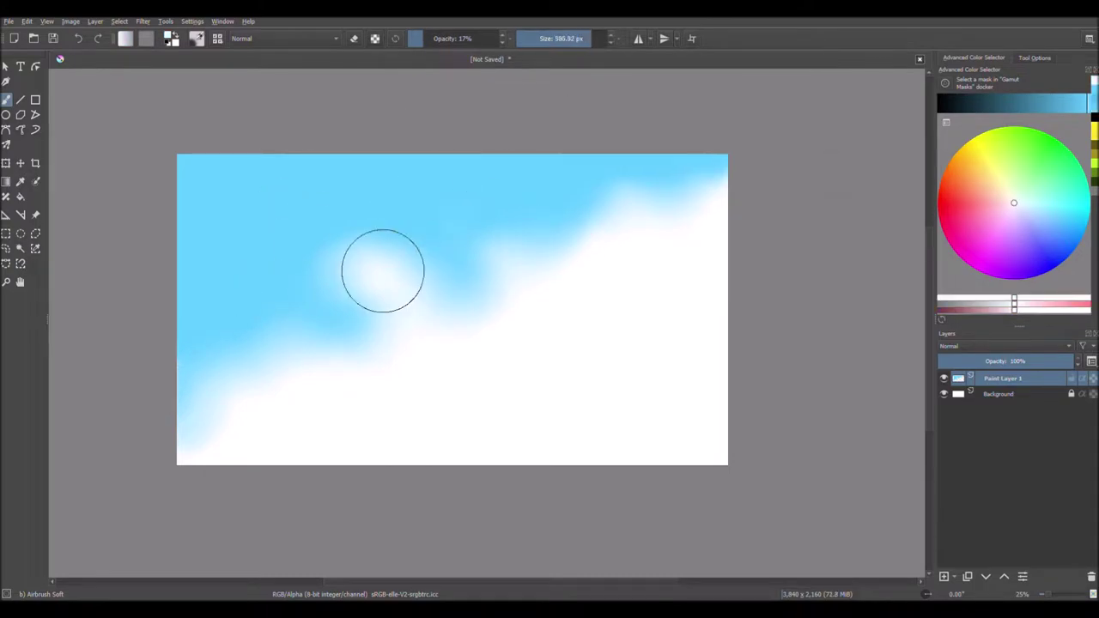
{"action": "mouse_move", "coordinate": [380, 270]}
{"action": "left_mouse_down"}
{"action": "mouse_move", "coordinate": [483, 297]}
{"action": "mouse_move", "coordinate": [465, 301]}
{"action": "left_mouse_up"}
- Airbrush soft light-blue and white tones into the lower and middle sky
{"action": "key", "text": "x"}
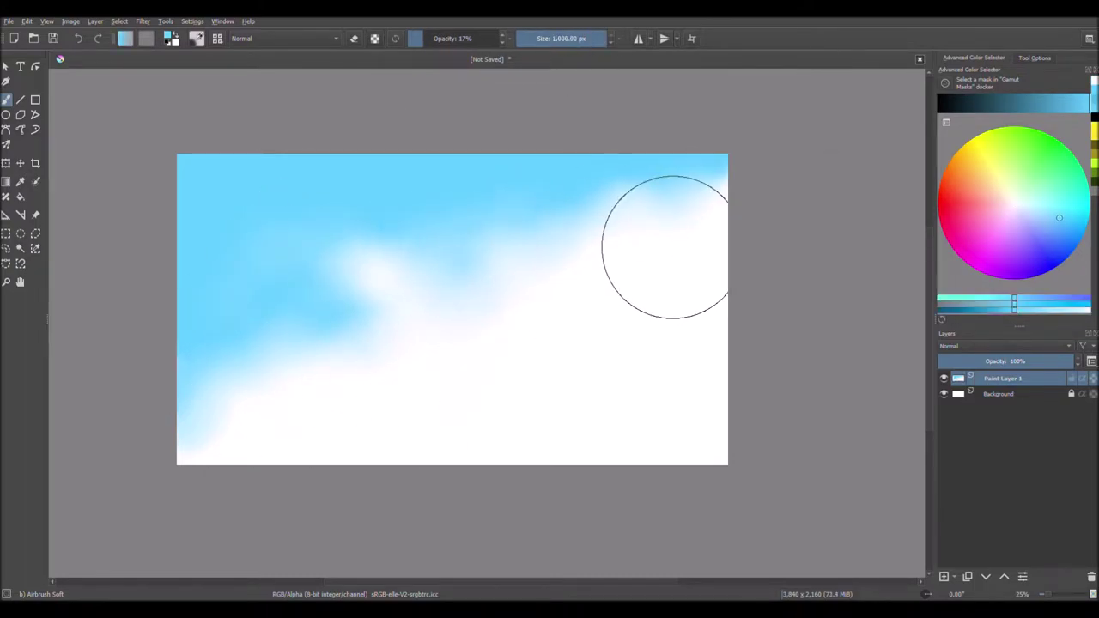
{"action": "left_click_drag", "start_coordinate": [667, 237], "coordinate": [541, 228]}
{"action": "key", "text": "x"}
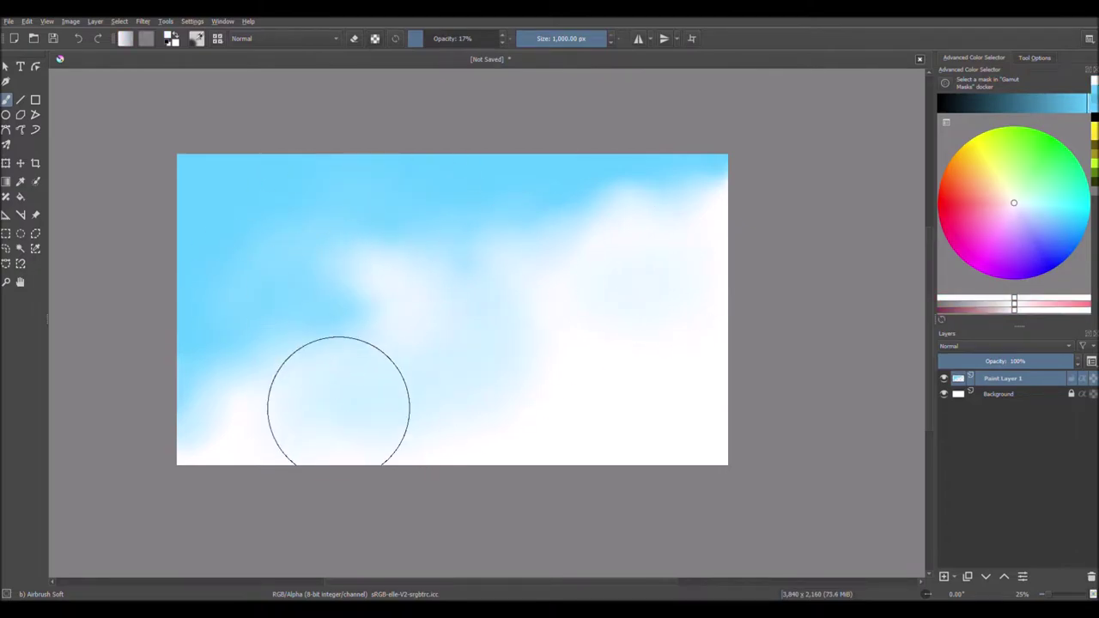
{"action": "right_click", "coordinate": [441, 321]}
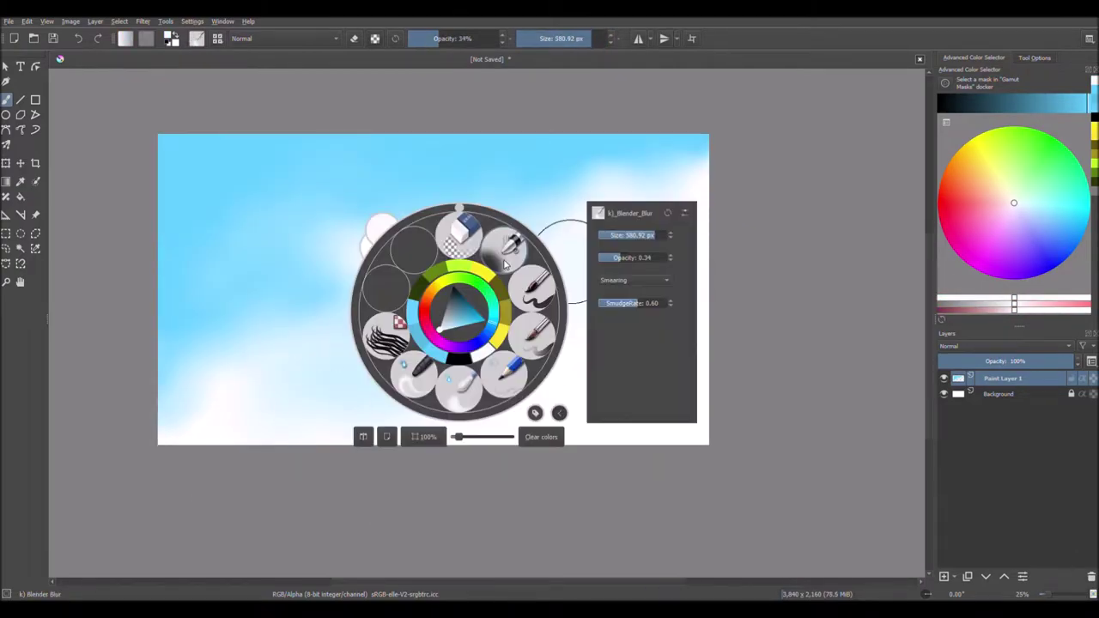
{"action": "left_click", "coordinate": [404, 246]}
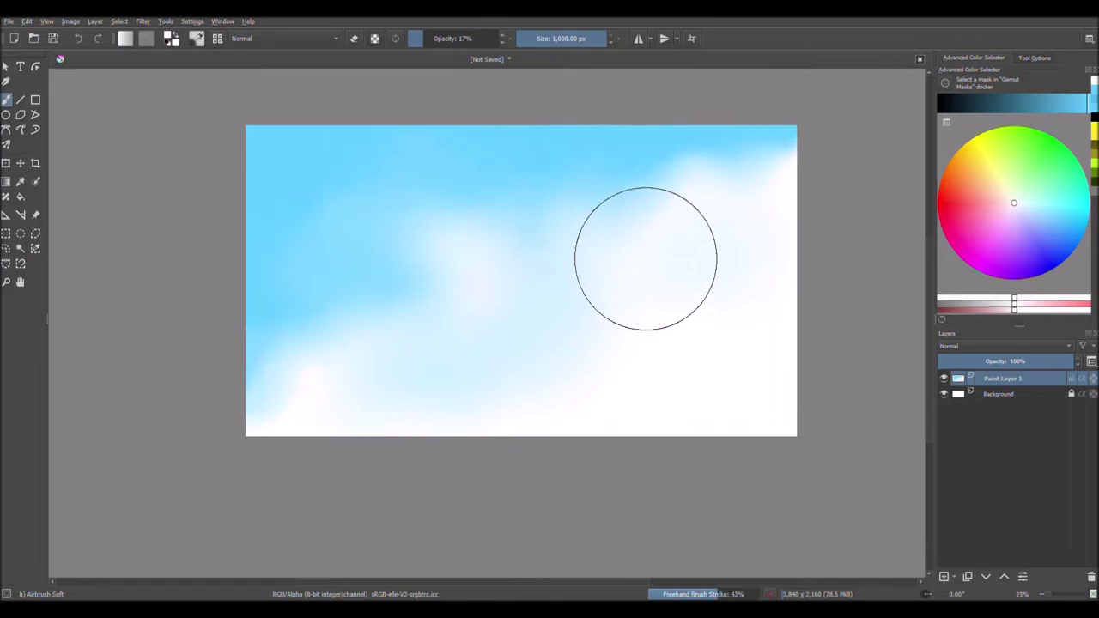
{"action": "left_click_drag", "start_coordinate": [642, 269], "coordinate": [490, 265]}
{"action": "left_click_drag", "start_coordinate": [679, 332], "coordinate": [461, 300]}
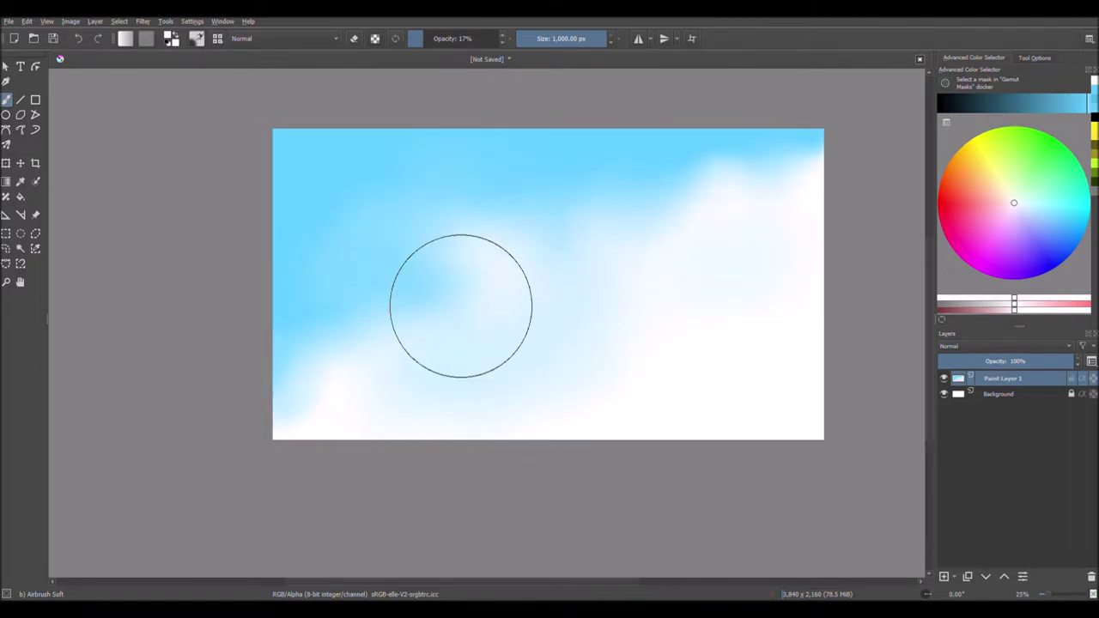
- Smooth the bottom, middle and lower-right clouds with the Blender Blur brush
{"action": "key", "text": "e"}
{"action": "scroll", "coordinate": [592, 377], "scroll_direction": "up", "scroll_amount": 1}
{"action": "right_click", "coordinate": [654, 358]}
{"action": "left_click", "coordinate": [654, 431]}
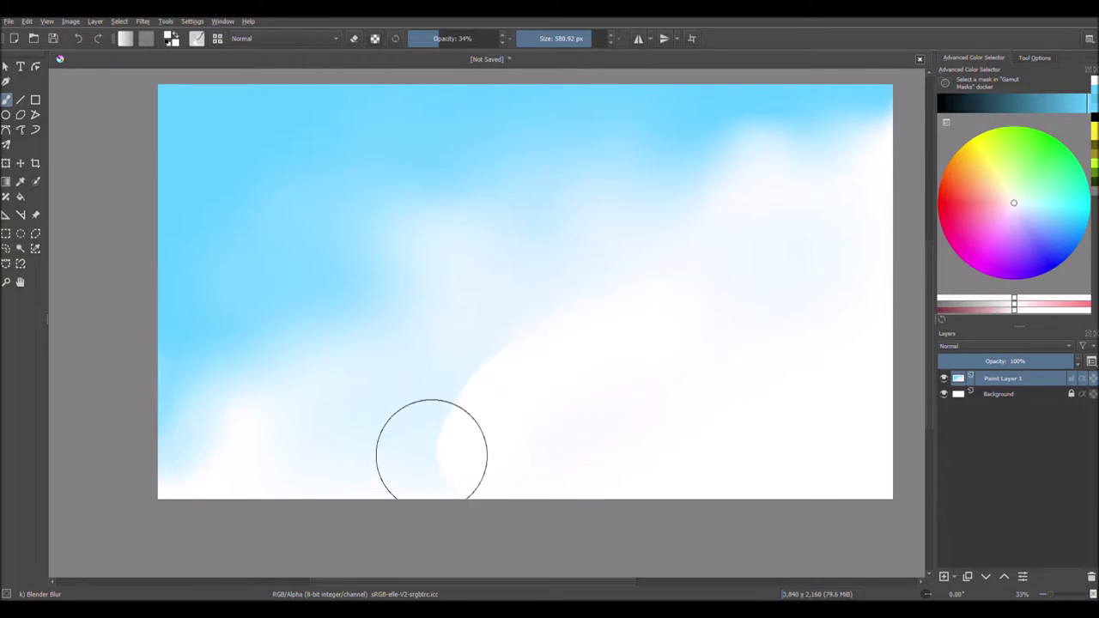
{"action": "scroll", "coordinate": [471, 440], "scroll_direction": "up", "scroll_amount": 1}
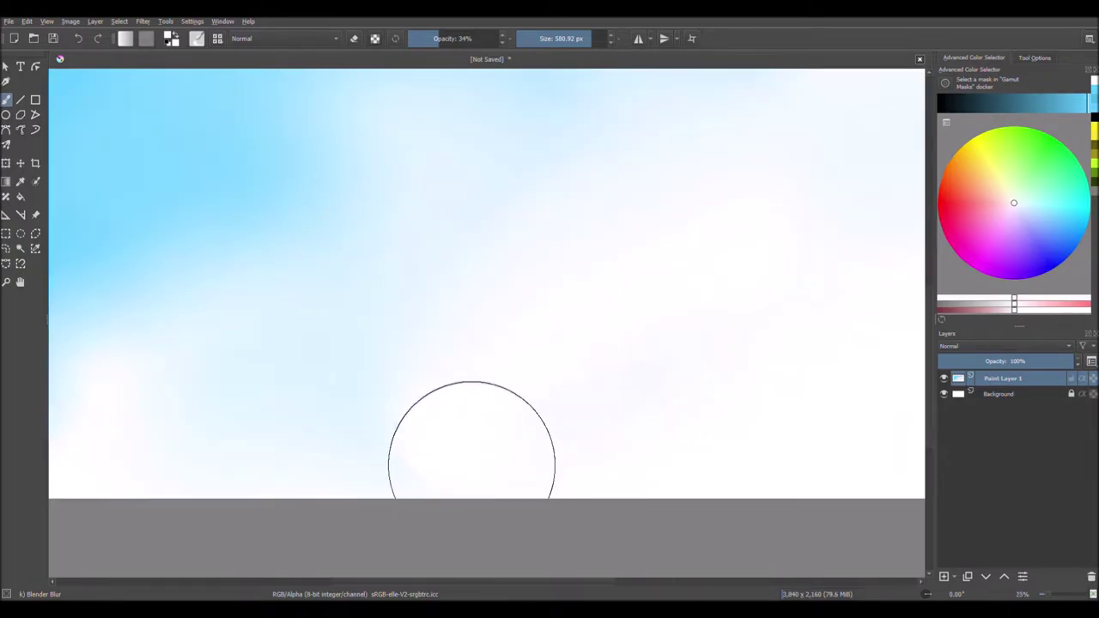
{"action": "scroll", "coordinate": [464, 459], "scroll_direction": "down", "scroll_amount": 2}
{"action": "scroll", "coordinate": [456, 412], "scroll_direction": "up", "scroll_amount": 2}
{"action": "left_click_drag", "start_coordinate": [456, 412], "coordinate": [454, 404]}
{"action": "scroll", "coordinate": [454, 403], "scroll_direction": "down", "scroll_amount": 2}
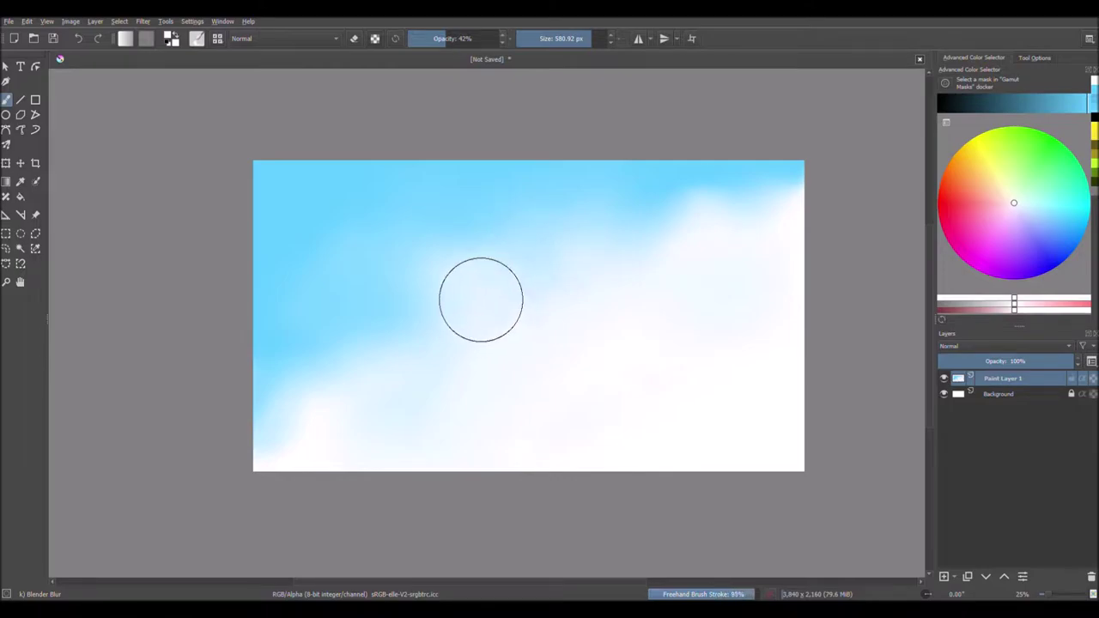
{"action": "scroll", "coordinate": [480, 300], "scroll_direction": "up", "scroll_amount": 2}
{"action": "scroll", "coordinate": [524, 302], "scroll_direction": "down", "scroll_amount": 1}
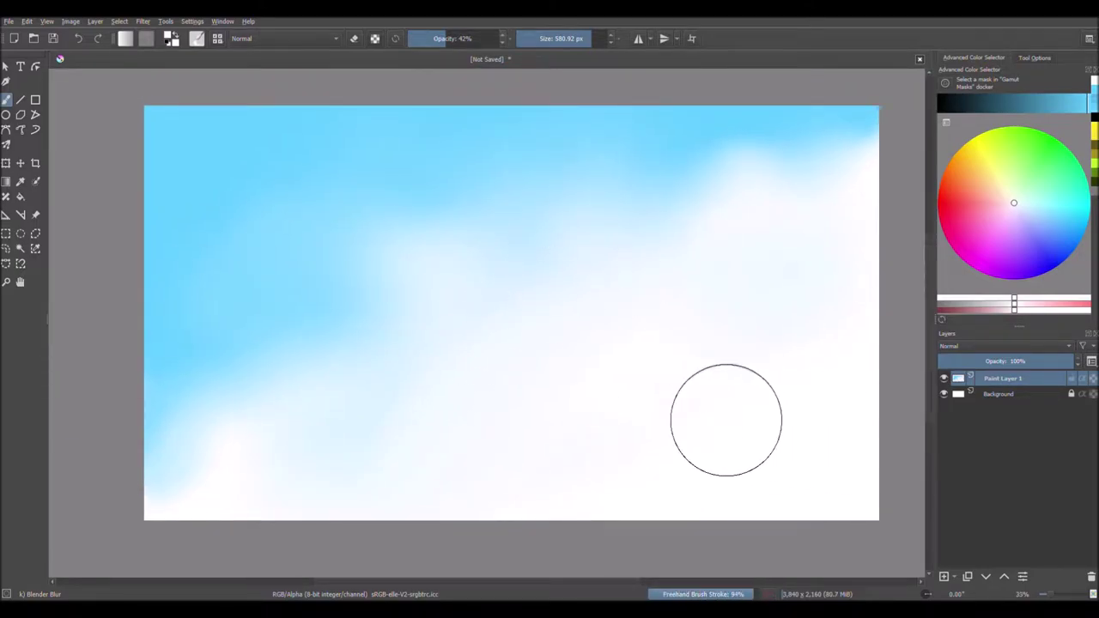
{"action": "left_click_drag", "start_coordinate": [626, 396], "coordinate": [619, 387]}
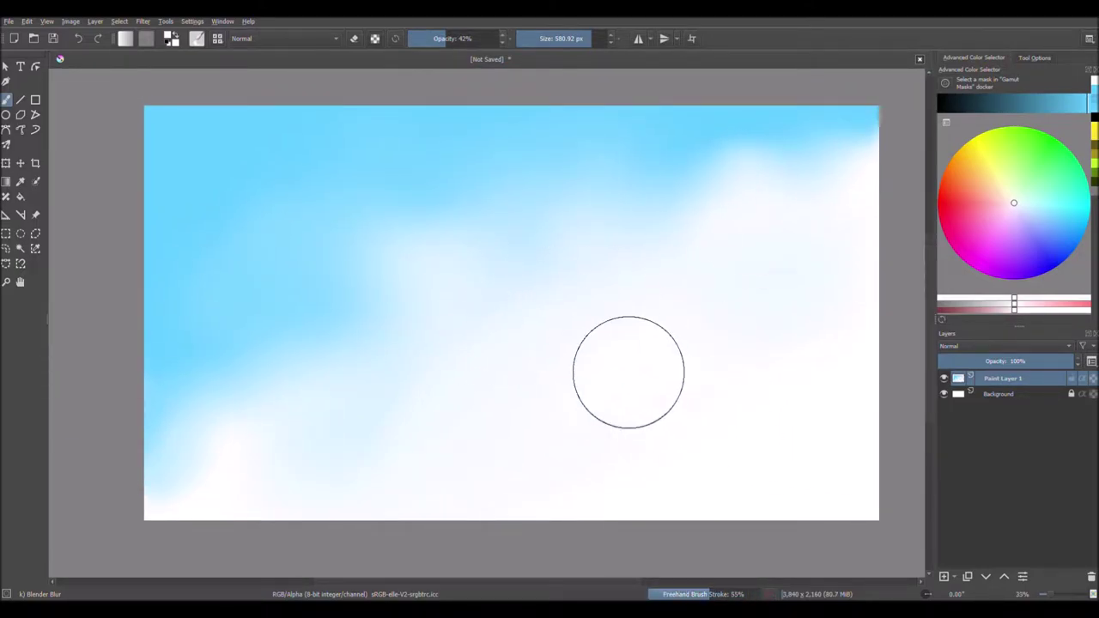
{"action": "left_click_drag", "start_coordinate": [649, 294], "coordinate": [712, 407]}
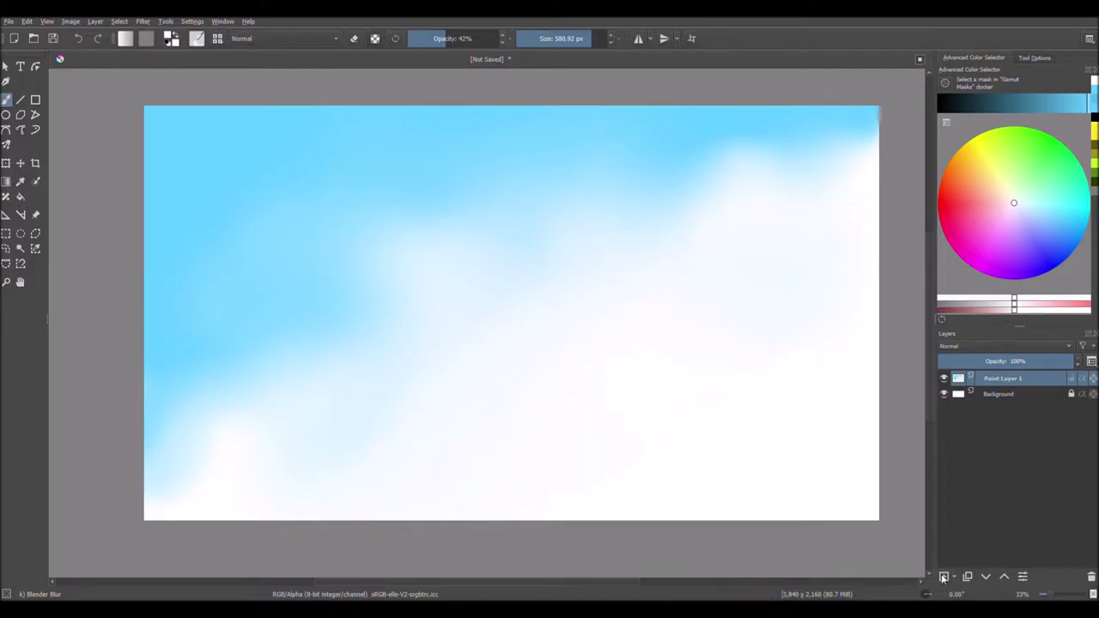
- Create a 'balloon' group with a 'base' layer holding a red-filled oval
{"action": "key", "text": "ctrl+g"}
{"action": "double_click", "coordinate": [1020, 394]}
{"action": "type", "text": "base"}
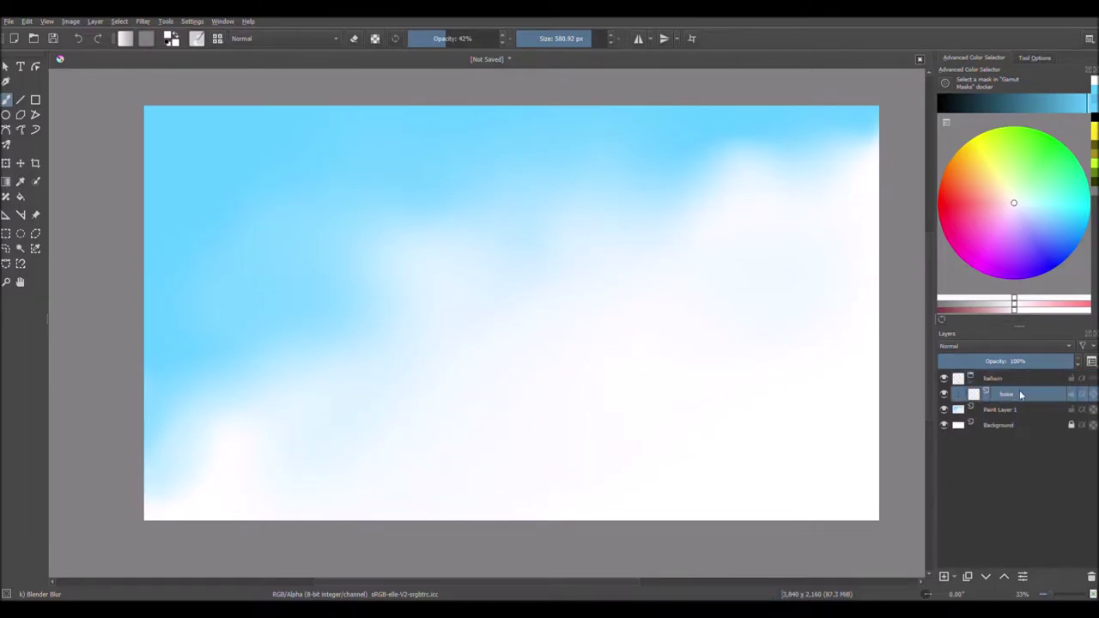
{"action": "left_click_drag", "start_coordinate": [392, 189], "coordinate": [628, 506]}
{"action": "left_click", "coordinate": [950, 213]}
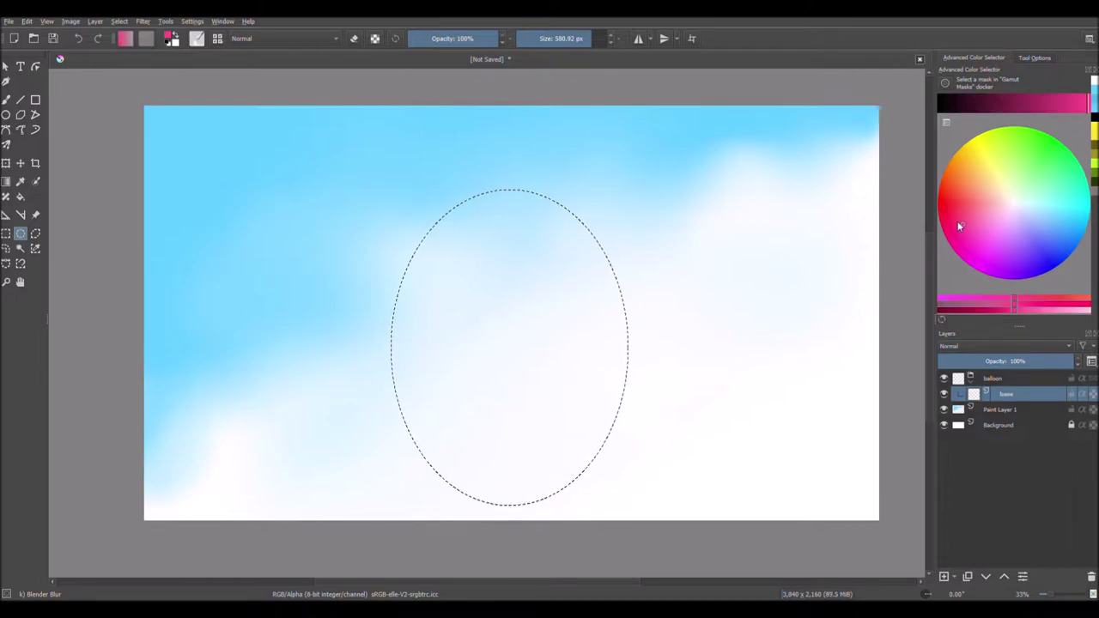
{"action": "left_click", "coordinate": [20, 196]}
{"action": "left_click", "coordinate": [506, 344]}
- Add a 'shade' layer above base with alpha inherit on, ready for soft airbrushing
{"action": "key", "text": "Insert"}
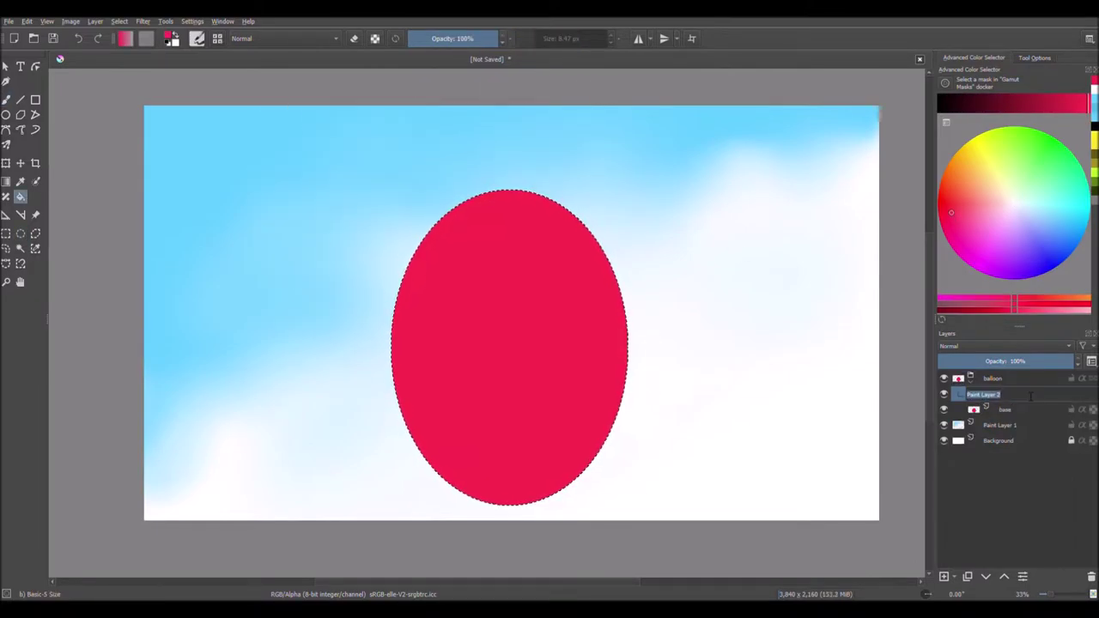
{"action": "type", "text": "shade"}
{"action": "key", "text": "Return"}
{"action": "left_click", "coordinate": [1081, 394]}
{"action": "key", "text": "b"}
{"action": "left_click", "coordinate": [432, 39]}
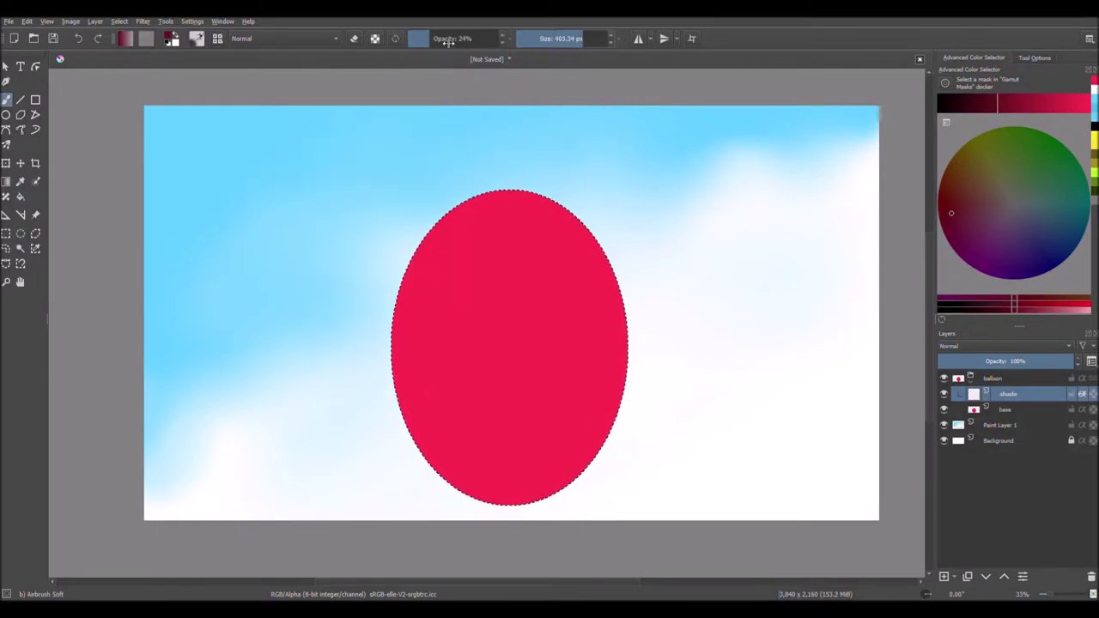
- Airbrush and blend dark-red shading down the oval's right side
{"action": "left_click_drag", "start_coordinate": [447, 43], "coordinate": [452, 40]}
{"action": "mouse_move", "coordinate": [593, 249]}
{"action": "left_mouse_down"}
{"action": "mouse_move", "coordinate": [576, 488]}
{"action": "mouse_move", "coordinate": [533, 486]}
{"action": "mouse_move", "coordinate": [633, 299]}
{"action": "mouse_move", "coordinate": [600, 237]}
{"action": "left_mouse_up"}
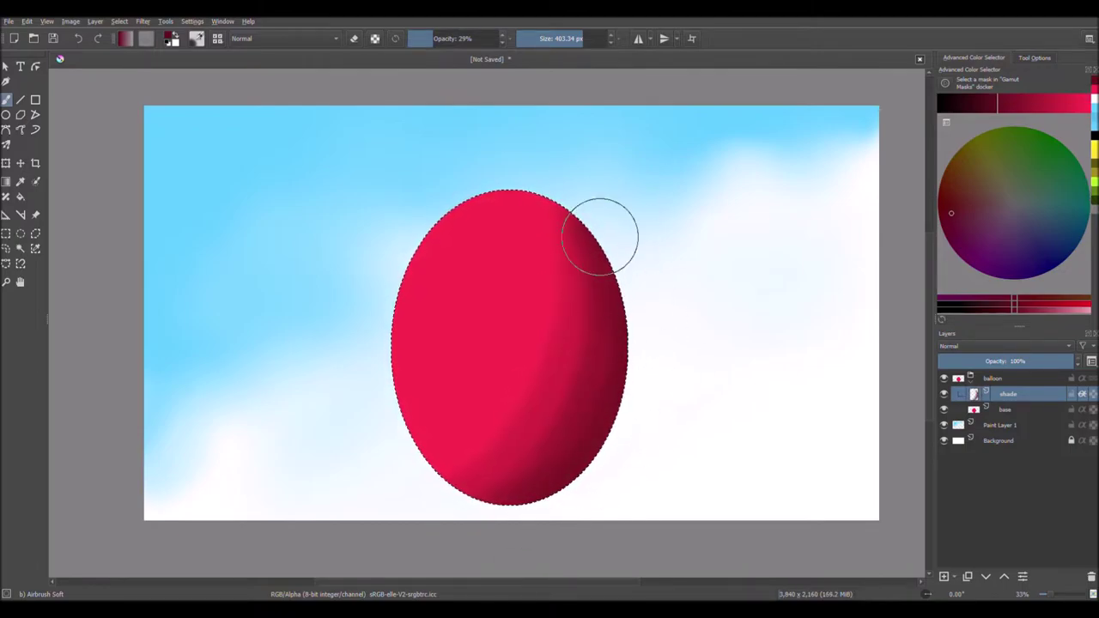
{"action": "left_click_drag", "start_coordinate": [554, 429], "coordinate": [546, 255]}
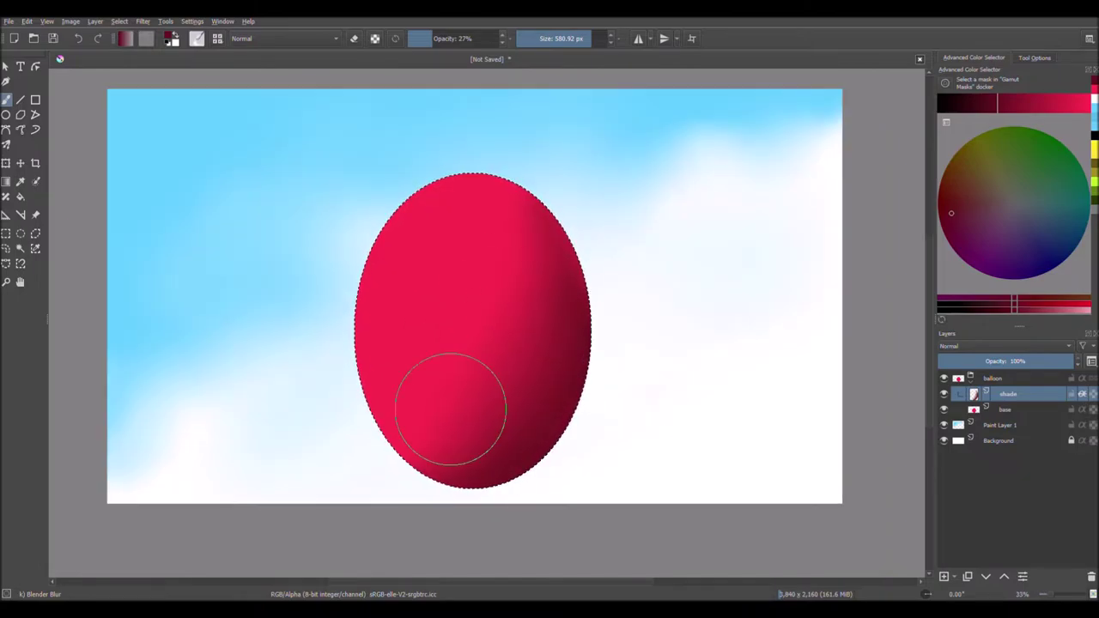
{"action": "key", "text": "minus"}
{"action": "key", "text": "minus"}
- Add a new layer above 'shade' and reselect the soft airbrush
{"action": "key", "text": "Insert"}
{"action": "key", "text": "slash"}
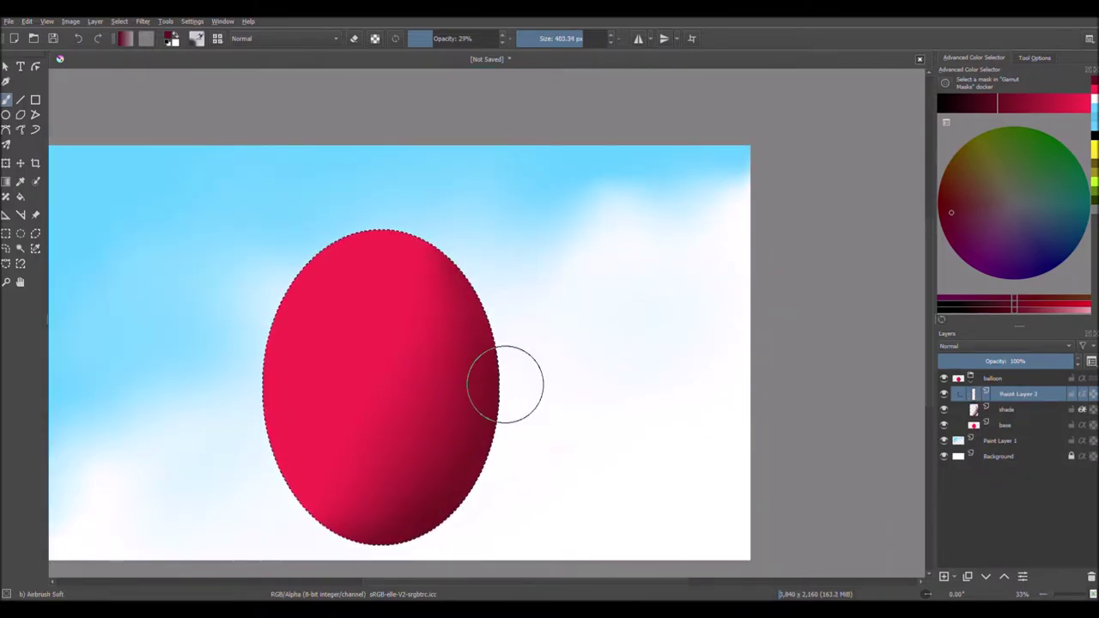
{"action": "key", "text": "minus"}
{"action": "right_click", "coordinate": [563, 339]}
{"action": "key", "text": "Escape"}
{"action": "key", "text": "plus"}
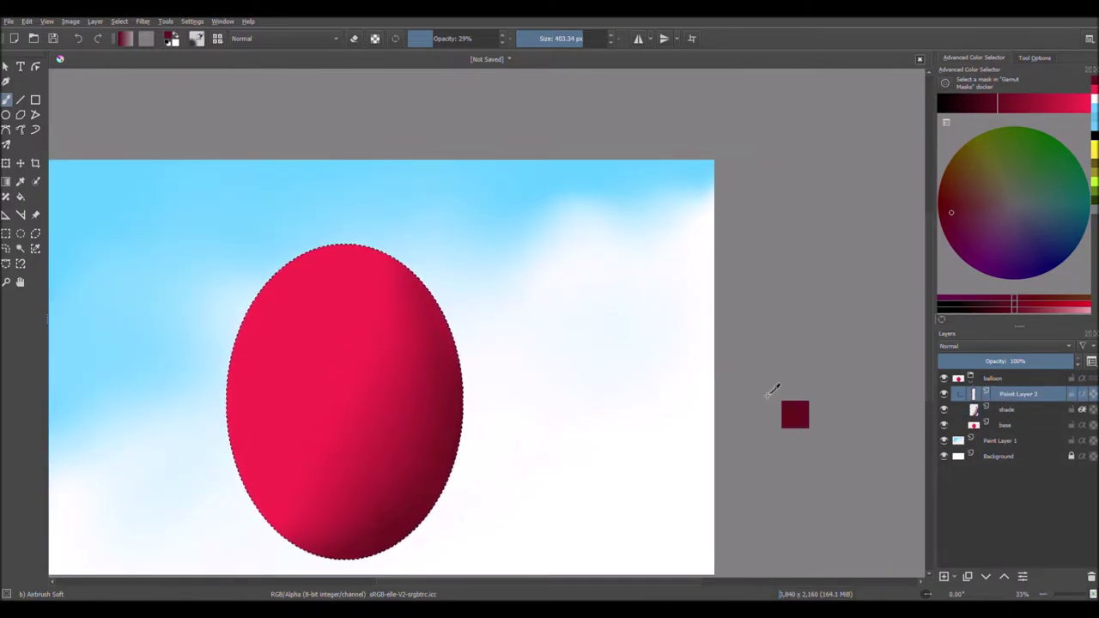
{"action": "key", "text": "plus"}
{"action": "key", "text": "Page_Down"}
{"action": "key", "text": "minus"}
{"action": "key", "text": "minus"}
- Name the new layer 'light' and airbrush a soft highlight on the balloon's upper left
{"action": "double_click", "coordinate": [1009, 394]}
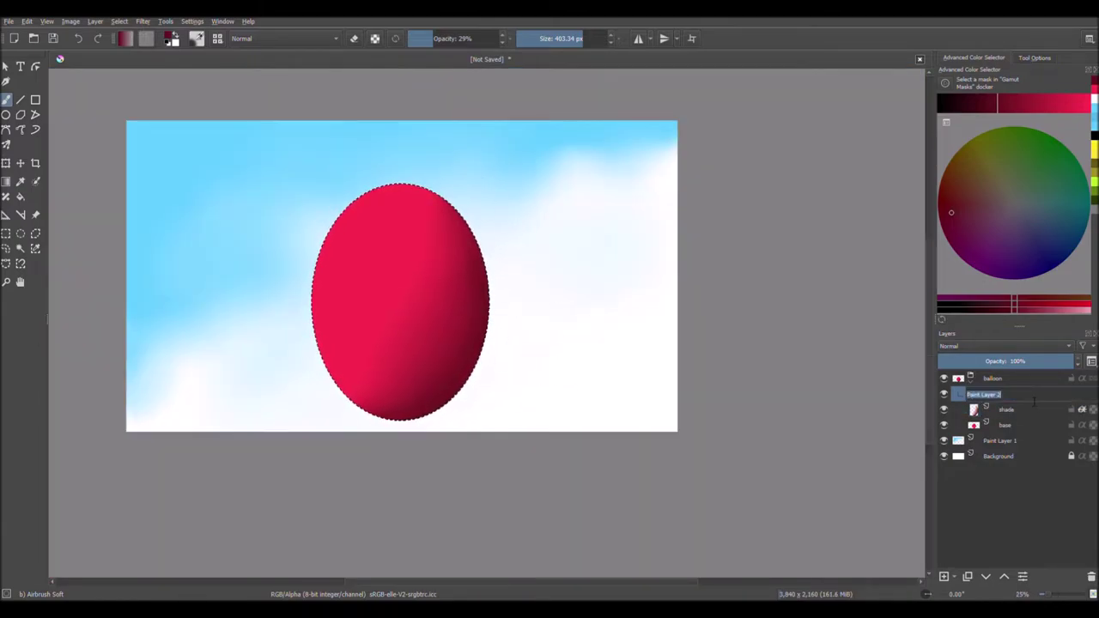
{"action": "type", "text": "light"}
{"action": "left_click", "coordinate": [1081, 394]}
{"action": "key", "text": "d"}
{"action": "key", "text": "x"}
{"action": "key", "text": "bracketright"}
{"action": "mouse_move", "coordinate": [320, 317]}
{"action": "left_mouse_down"}
{"action": "mouse_move", "coordinate": [340, 330]}
{"action": "mouse_move", "coordinate": [381, 270]}
{"action": "left_mouse_up"}
- Lighten the balloon's left side with more soft airbrush strokes
{"action": "key", "text": "slash"}
{"action": "key", "text": "plus"}
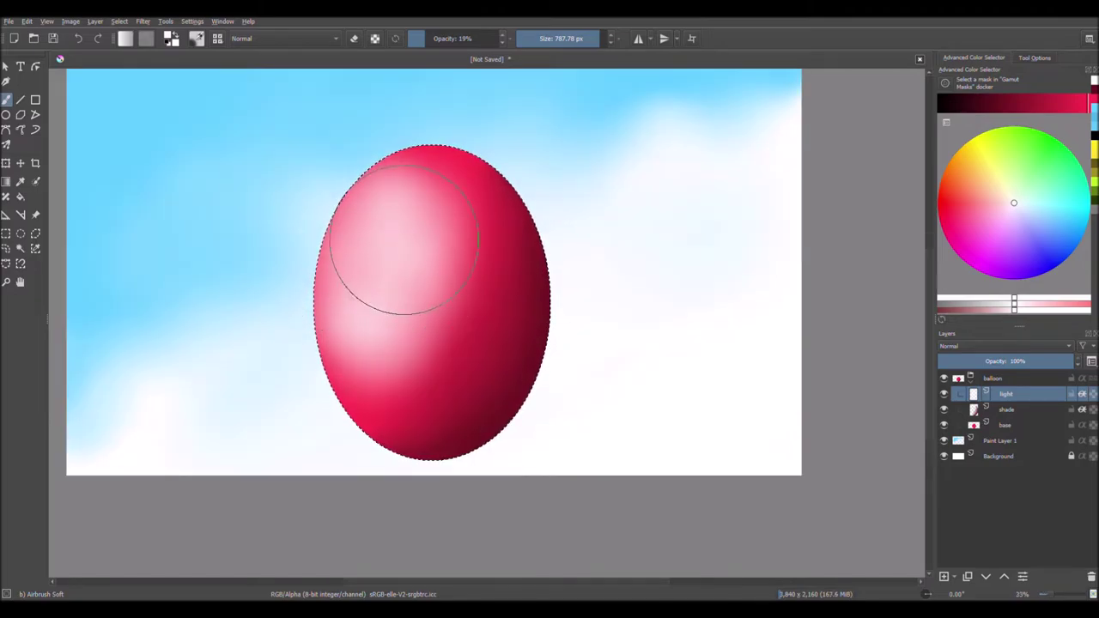
{"action": "right_click", "coordinate": [432, 233]}
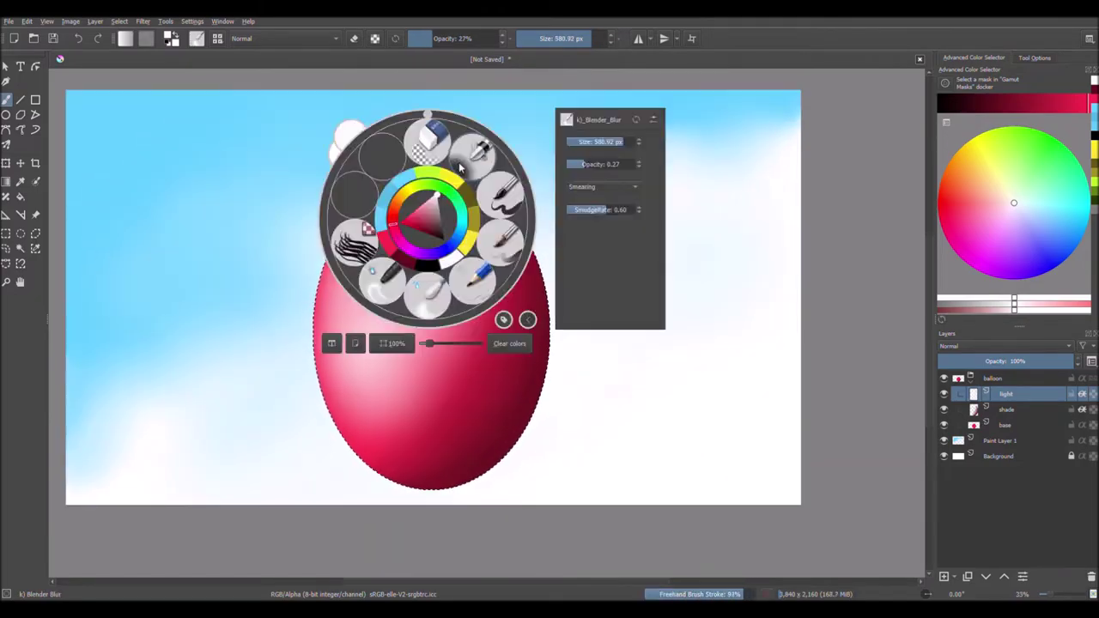
{"action": "left_click", "coordinate": [371, 313]}
{"action": "left_click_drag", "start_coordinate": [487, 319], "coordinate": [429, 257]}
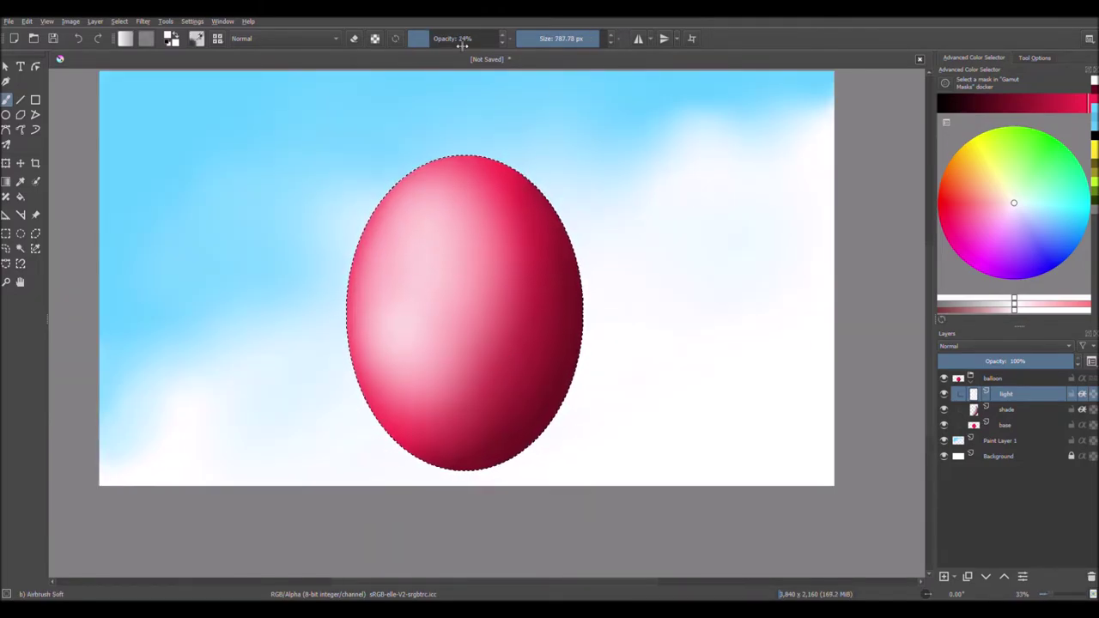
- Adjust brush size, opacity and zoom while refining the pink highlight
{"action": "key", "text": "bracketleft"}
{"action": "key", "text": "bracketleft"}
{"action": "key", "text": "bracketleft"}
{"action": "key", "text": "plus"}
{"action": "key", "text": "o"}
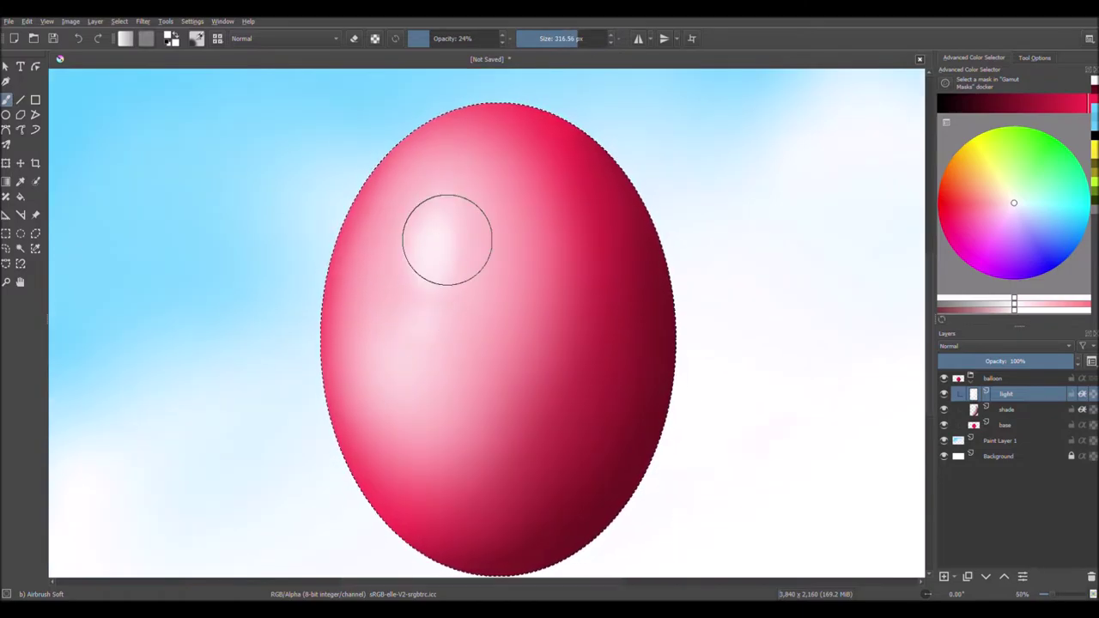
{"action": "key", "text": "bracketright"}
{"action": "scroll", "coordinate": [459, 226], "scroll_direction": "down", "scroll_amount": 3}
{"action": "key", "text": "minus"}
{"action": "key", "text": "minus"}
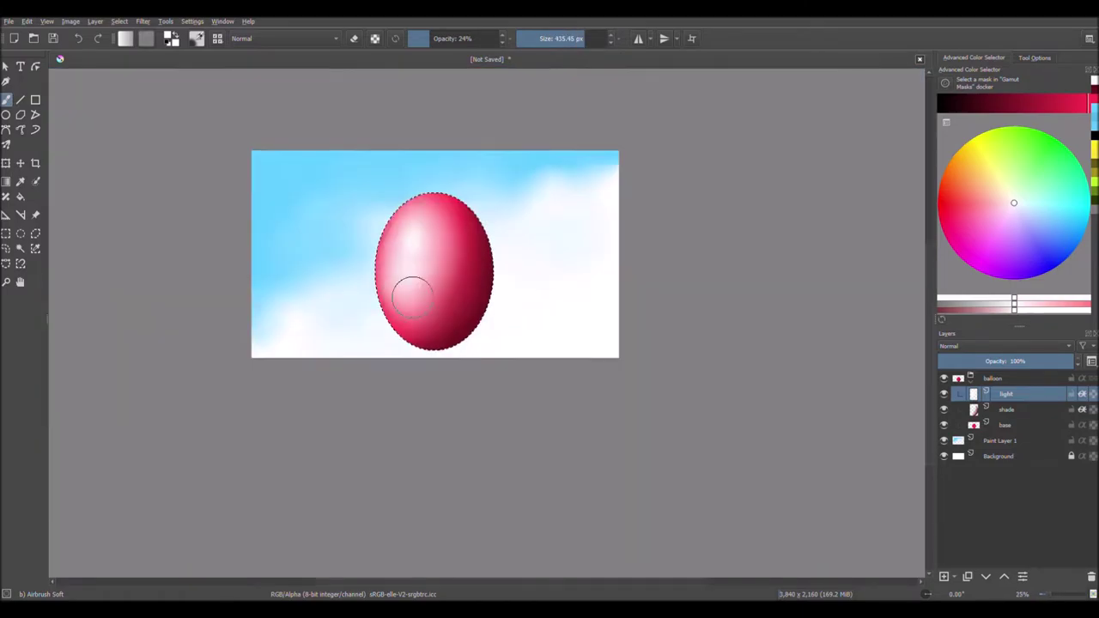
{"action": "key", "text": "bracketright"}
{"action": "key", "text": "minus"}
{"action": "key", "text": "i"}
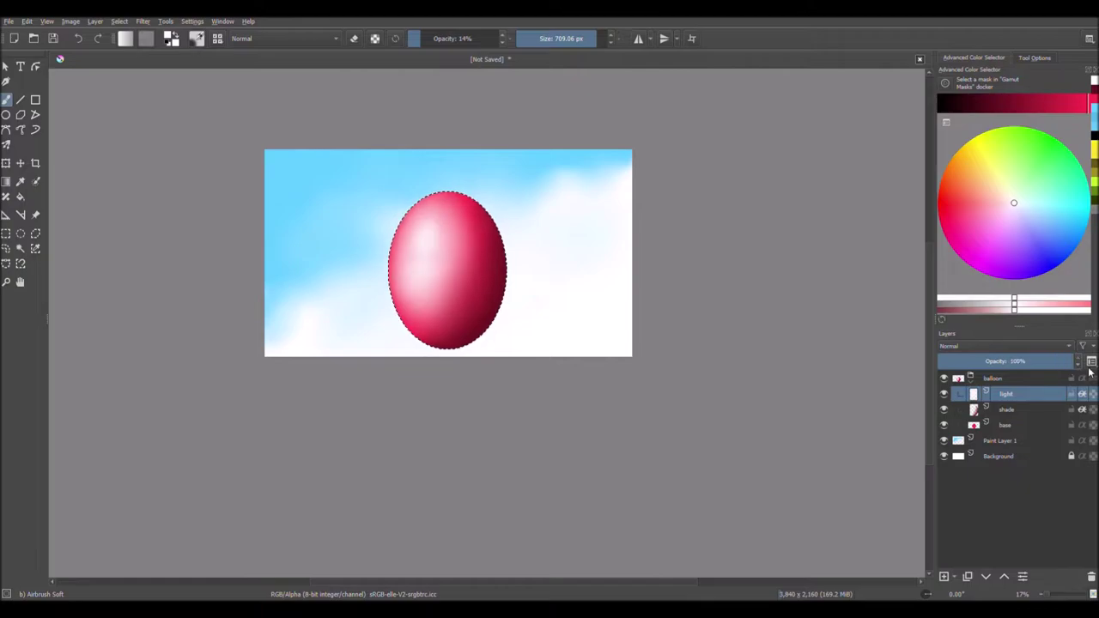
{"action": "key", "text": "plus"}
{"action": "key", "text": "plus"}
{"action": "key", "text": "plus"}
{"action": "key", "text": "minus"}
{"action": "key", "text": "minus"}
{"action": "key", "text": "minus"}
{"action": "key", "text": "minus"}
{"action": "key", "text": "plus"}
{"action": "key", "text": "bracketleft"}
{"action": "key", "text": "bracketleft"}
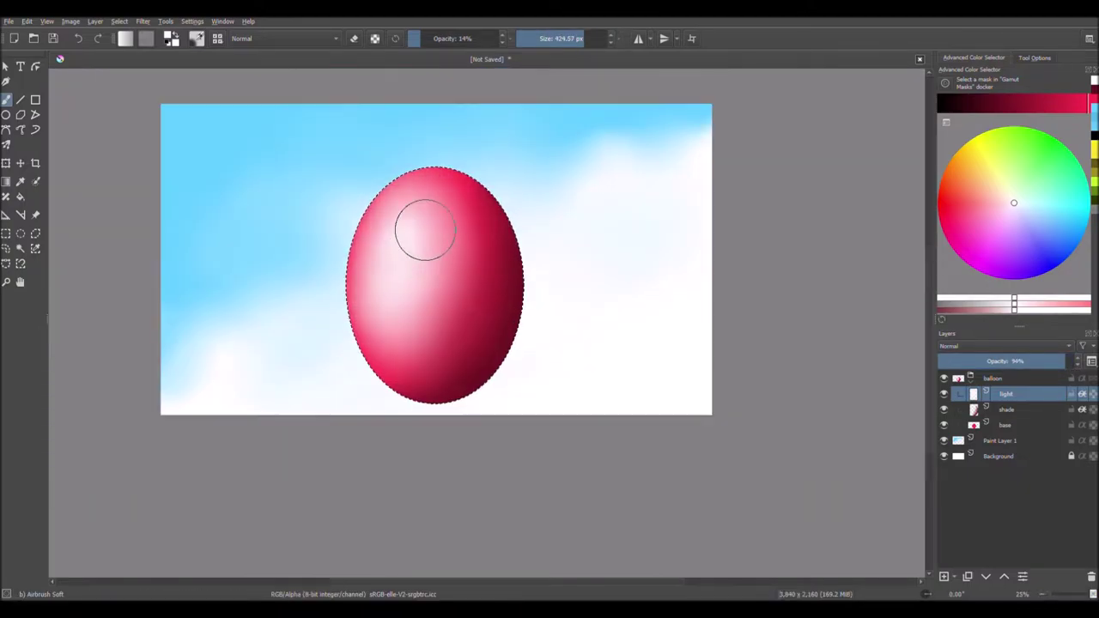
{"action": "key", "text": "minus"}
{"action": "key", "text": "bracketright"}
{"action": "key", "text": "bracketright"}
{"action": "key", "text": "minus"}
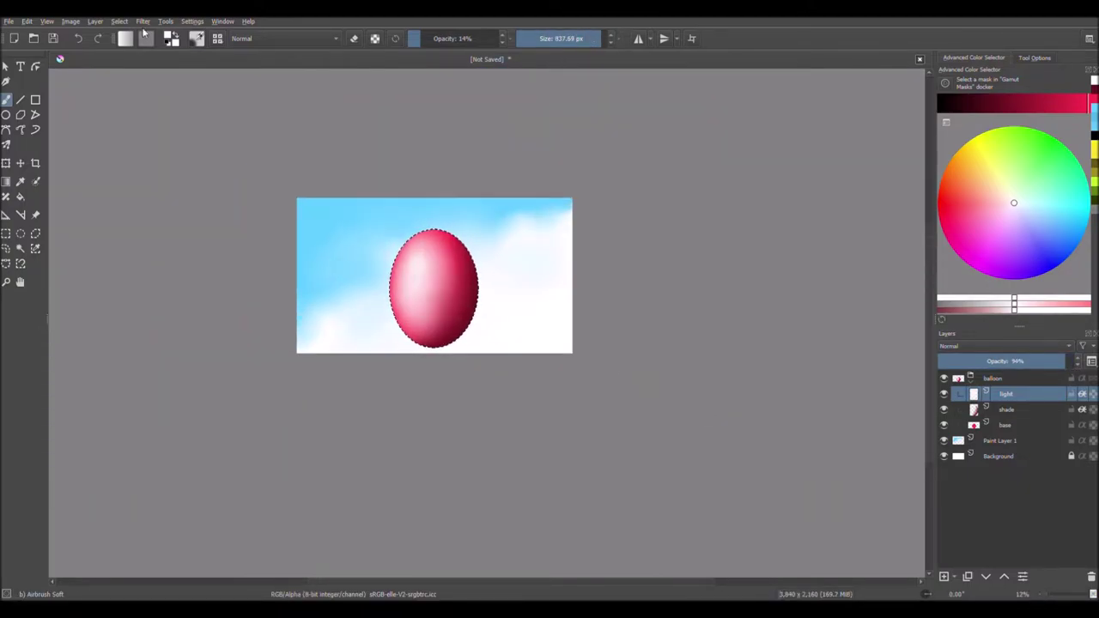
- Move the balloon group up to the right and tilt it
{"action": "left_click", "coordinate": [971, 378]}
{"action": "key", "text": "ctrl+t"}
{"action": "key", "text": "plus"}
{"action": "key", "text": "plus"}
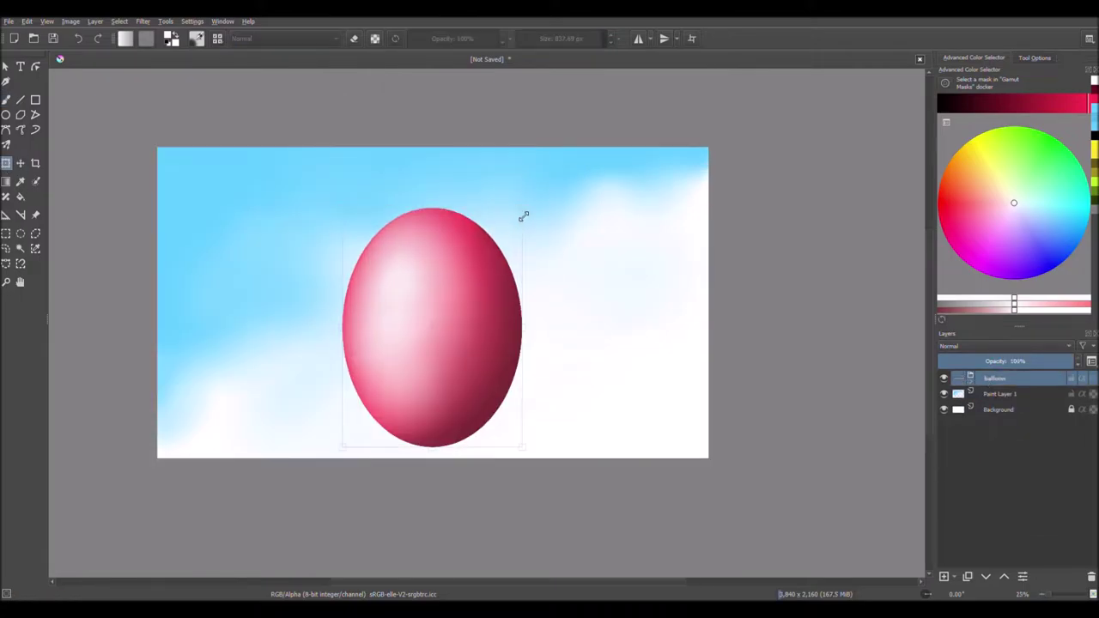
{"action": "mouse_move", "coordinate": [470, 255]}
{"action": "left_mouse_down"}
{"action": "mouse_move", "coordinate": [576, 258]}
{"action": "mouse_move", "coordinate": [630, 245]}
{"action": "left_mouse_up"}
{"action": "key", "text": "t"}
- Delete the copy's light and shade layers and move the flat red copy down-left
{"action": "left_click", "coordinate": [970, 379]}
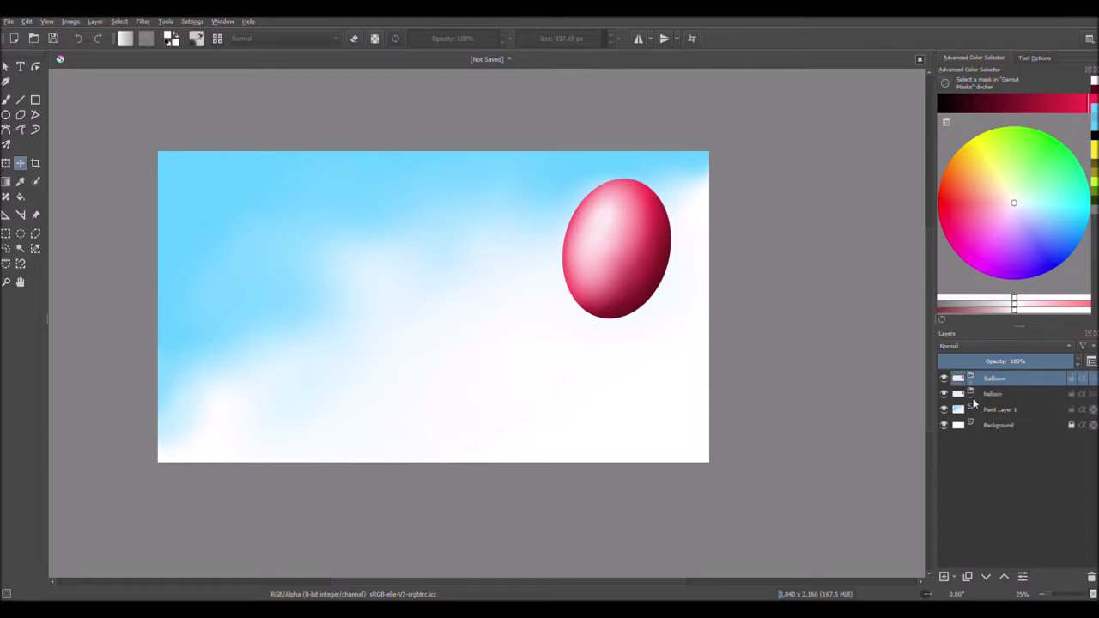
{"action": "left_click", "coordinate": [997, 395]}
{"action": "key", "text": "shift+Delete"}
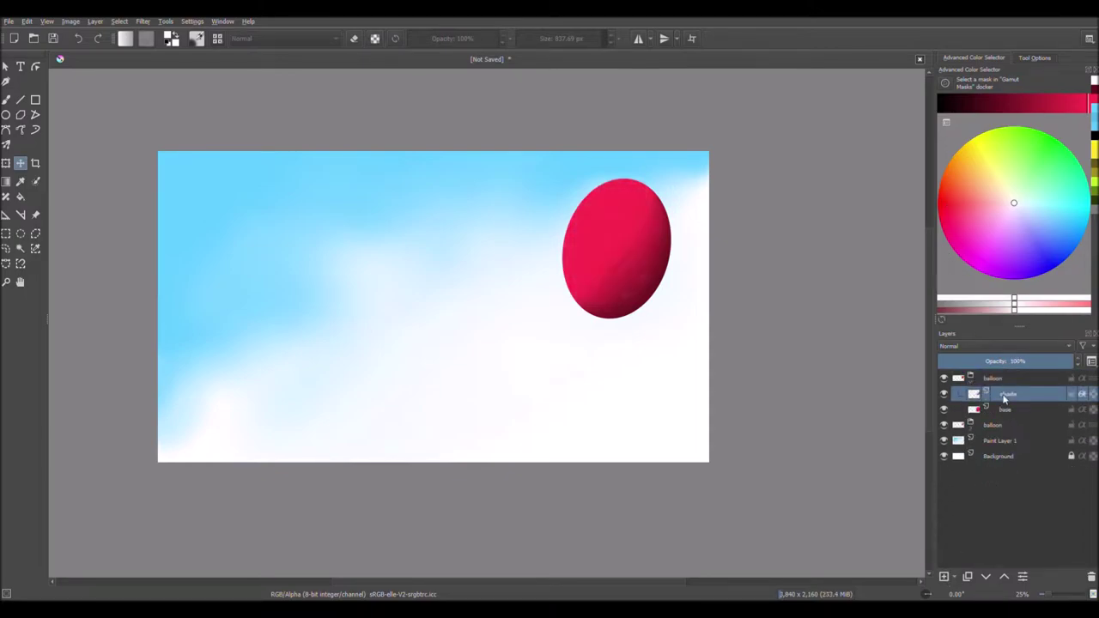
{"action": "key", "text": "shift+Delete"}
{"action": "left_click_drag", "start_coordinate": [632, 255], "coordinate": [523, 321]}
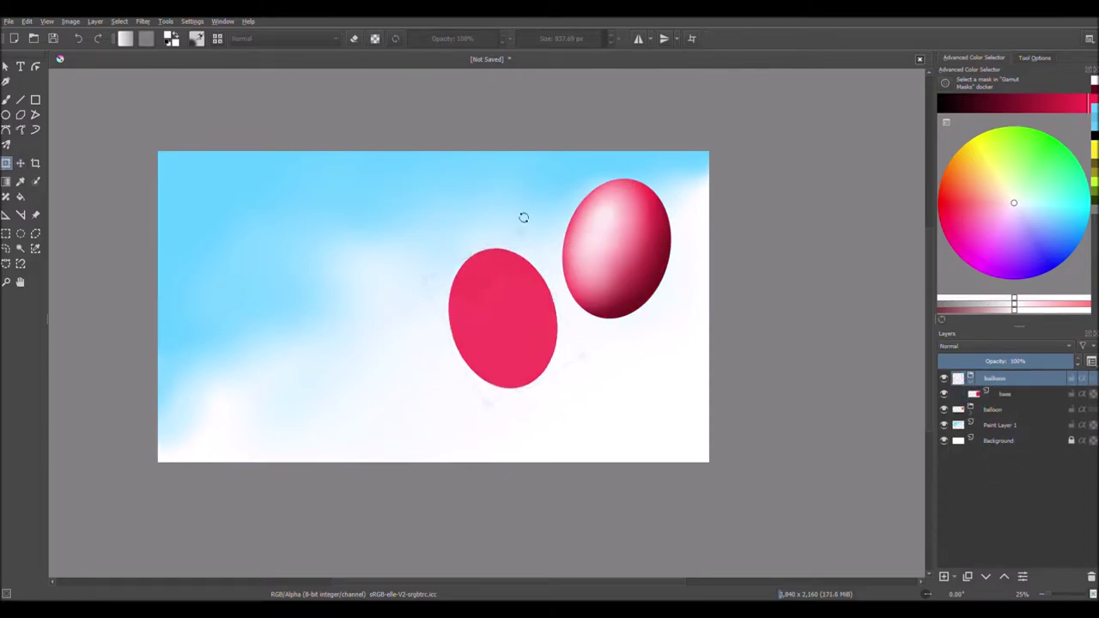
- Shift the shaded balloon up-right and nudge the flat red balloon right
{"action": "key", "text": "ctrl+t"}
{"action": "left_click_drag", "start_coordinate": [616, 249], "coordinate": [635, 233]}
{"action": "key", "text": "Return"}
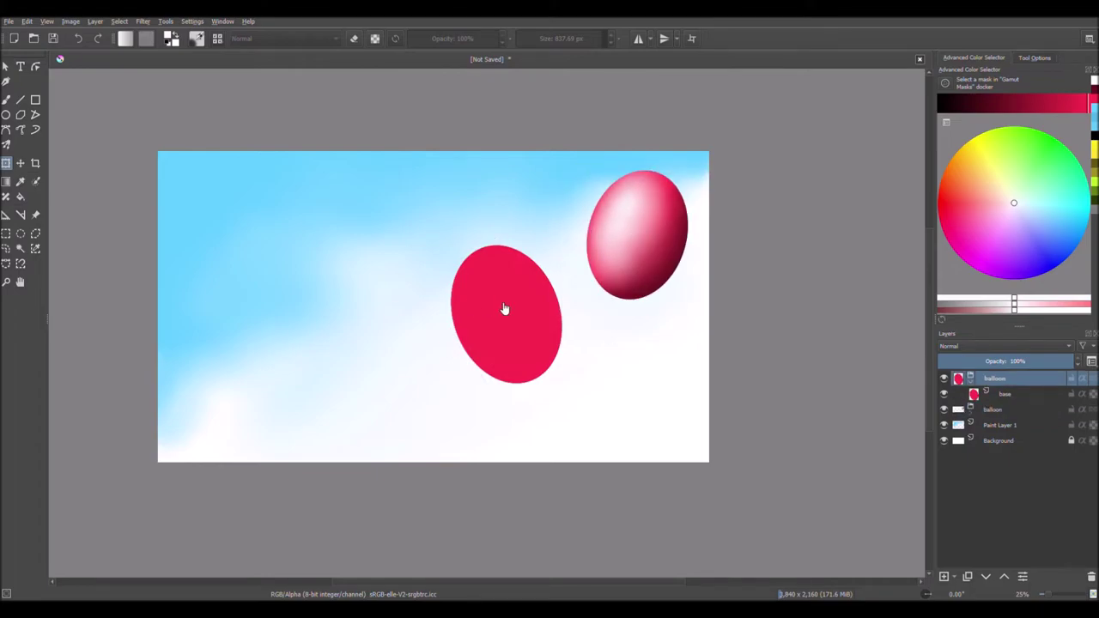
{"action": "left_click_drag", "start_coordinate": [503, 309], "coordinate": [549, 290]}
- Rotate and reshape the flat red balloon, then add a new layer above its base
{"action": "key", "text": "ctrl+t"}
{"action": "left_click_drag", "start_coordinate": [592, 247], "coordinate": [581, 239]}
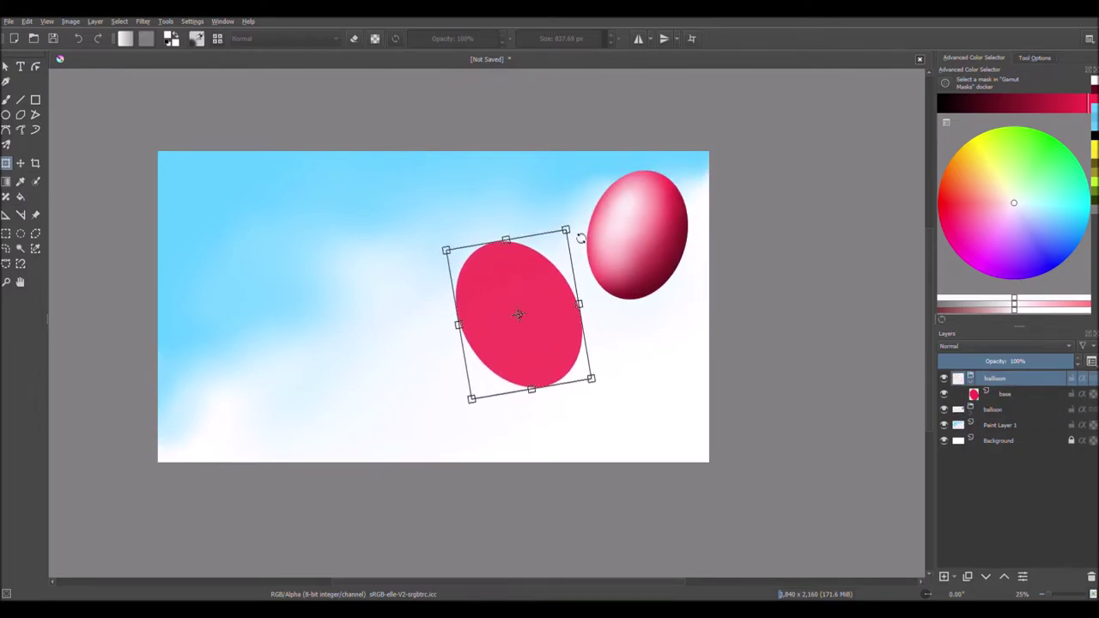
{"action": "left_click_drag", "start_coordinate": [535, 396], "coordinate": [572, 361]}
{"action": "key", "text": "Return"}
{"action": "key", "text": "Insert"}
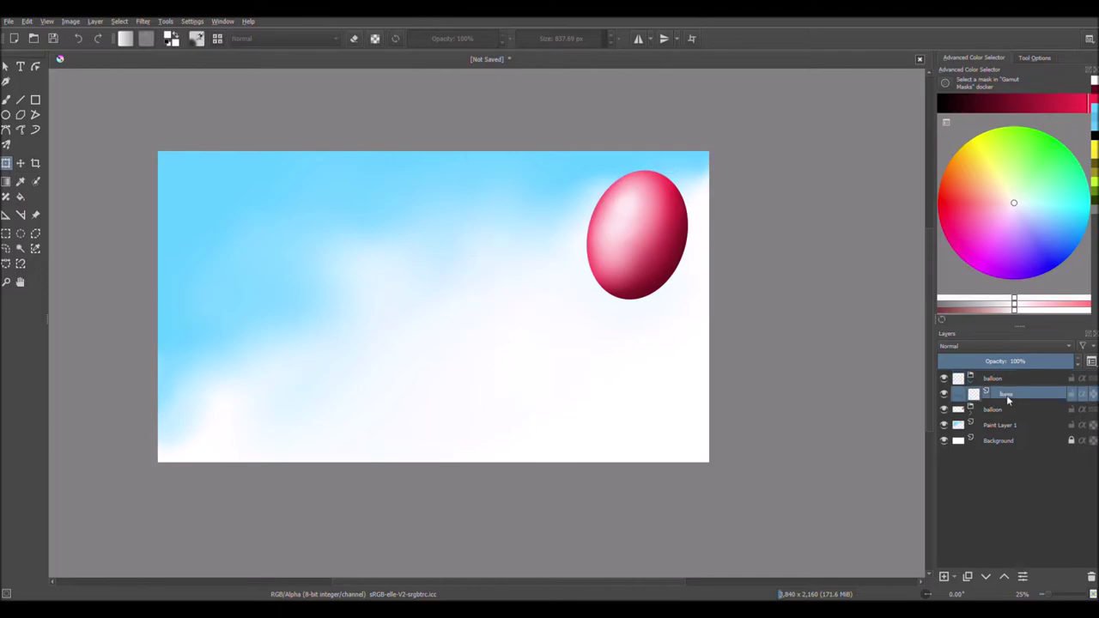
{"action": "double_click", "coordinate": [996, 394]}
- Name the layer 'shade' and airbrush dark shading along the second balloon's right and lower edges
{"action": "type", "text": "shade"}
{"action": "right_click", "coordinate": [535, 290]}
{"action": "left_click", "coordinate": [577, 326]}
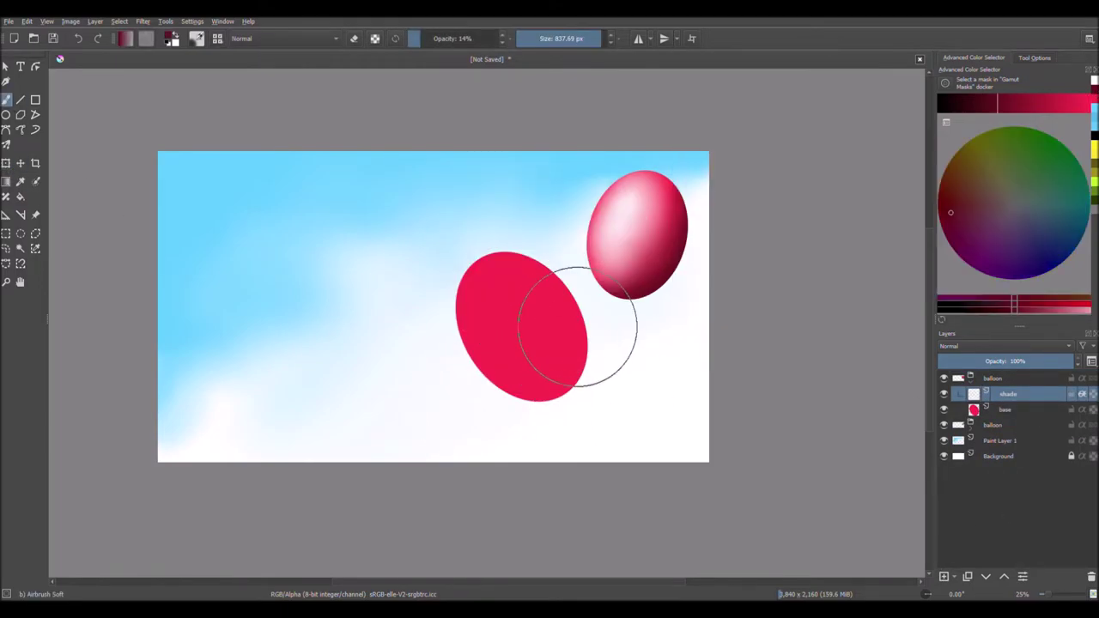
{"action": "left_click_drag", "start_coordinate": [438, 40], "coordinate": [451, 40]}
{"action": "scroll", "coordinate": [541, 307], "scroll_direction": "up", "scroll_amount": 1}
{"action": "left_click_drag", "start_coordinate": [558, 257], "coordinate": [527, 446]}
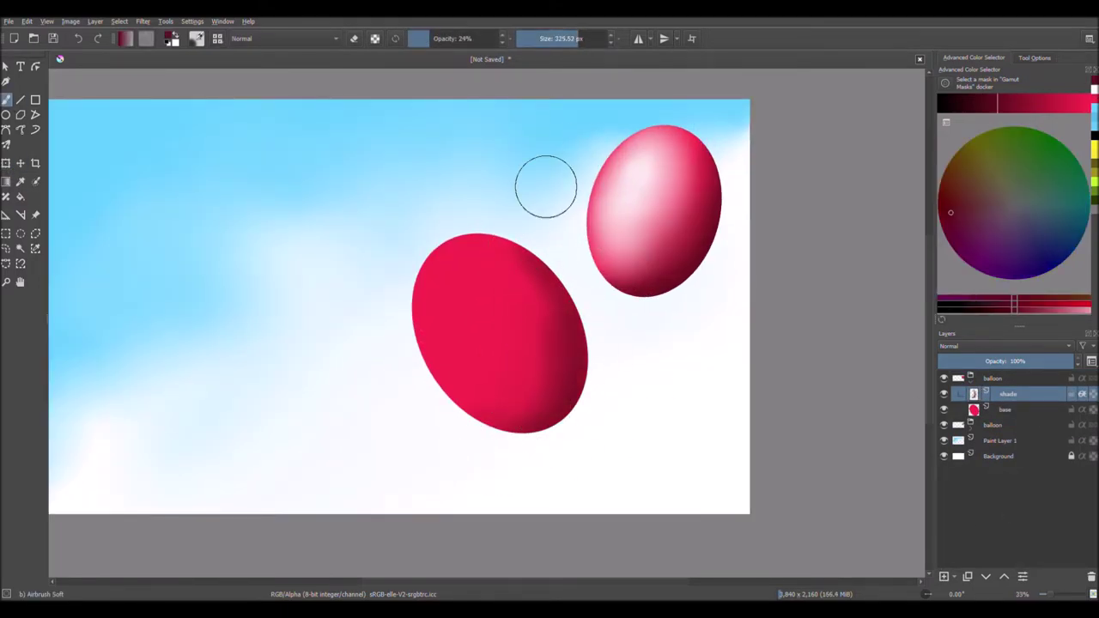
{"action": "left_click_drag", "start_coordinate": [532, 283], "coordinate": [559, 294]}
{"action": "left_click_drag", "start_coordinate": [601, 363], "coordinate": [575, 280]}
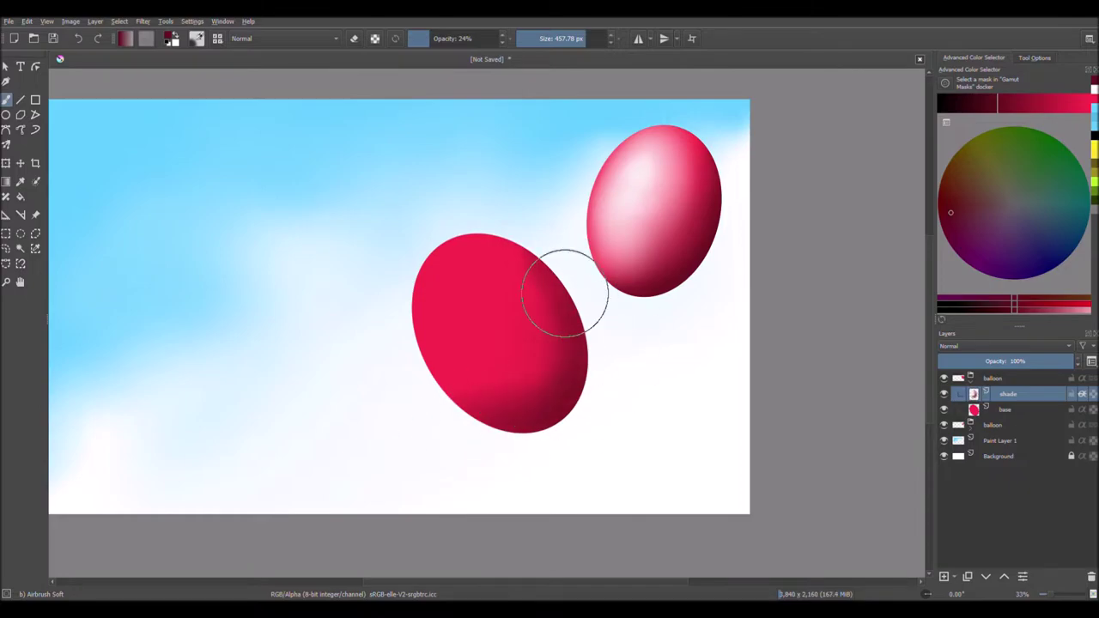
{"action": "scroll", "coordinate": [564, 293], "scroll_direction": "up", "scroll_amount": 1}
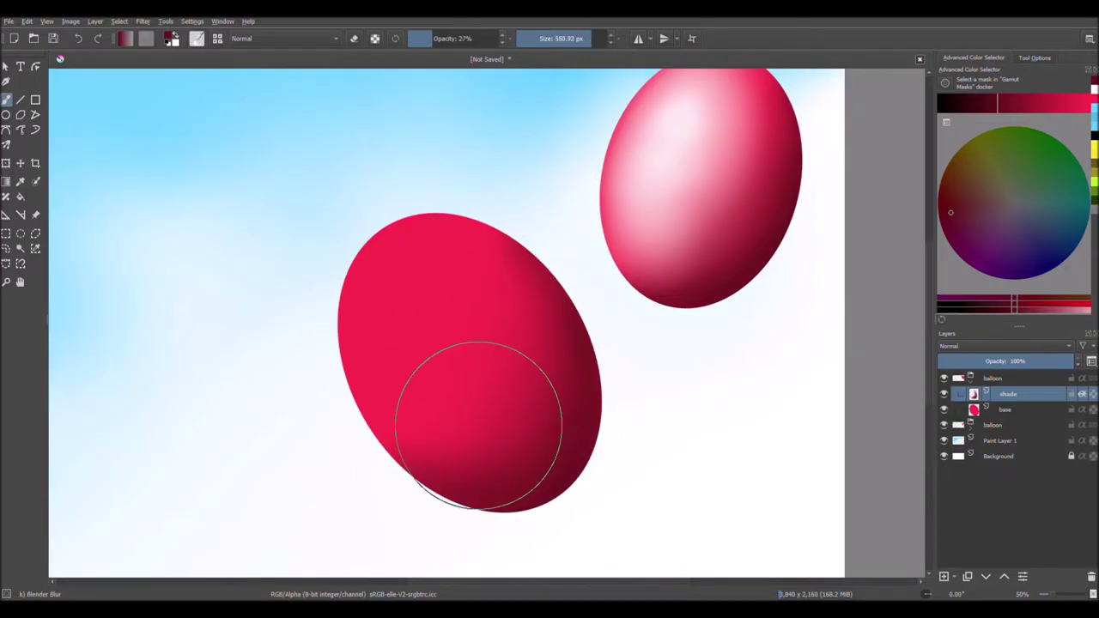
{"action": "key", "text": "bracketleft"}
{"action": "key", "text": "bracketleft"}
{"action": "key", "text": "bracketleft"}
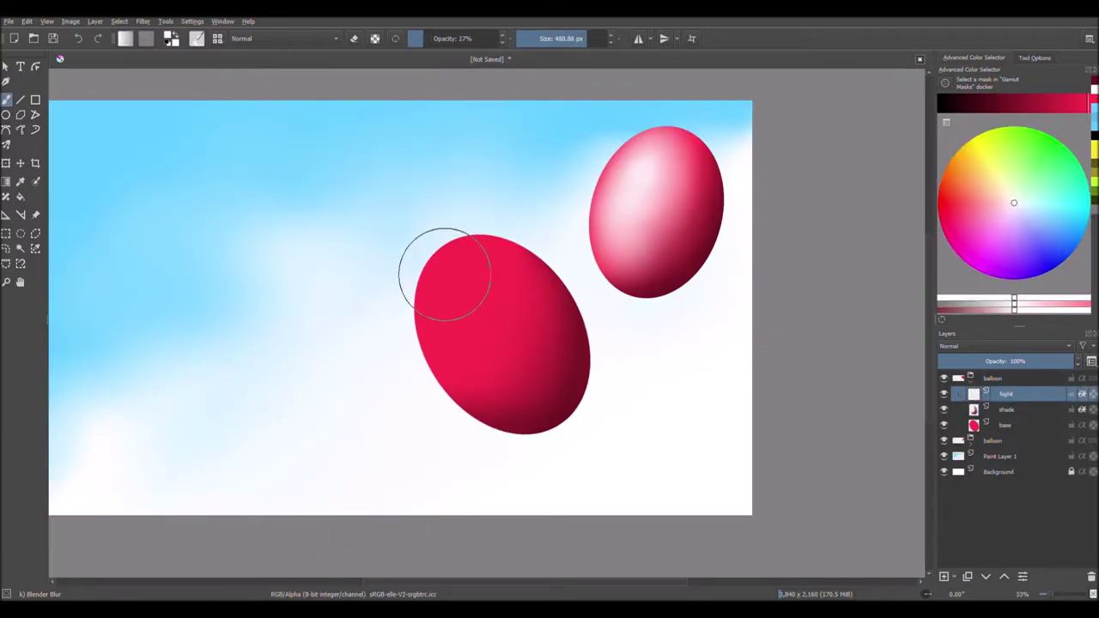
- Airbrush soft pink highlight strokes onto the second balloon's upper left at lower opacity
{"action": "right_click", "coordinate": [466, 279]}
{"action": "left_click", "coordinate": [392, 299]}
{"action": "mouse_move", "coordinate": [441, 351]}
{"action": "left_mouse_down"}
{"action": "mouse_move", "coordinate": [479, 289]}
{"action": "mouse_move", "coordinate": [471, 352]}
{"action": "left_mouse_up"}
{"action": "key", "text": "o"}
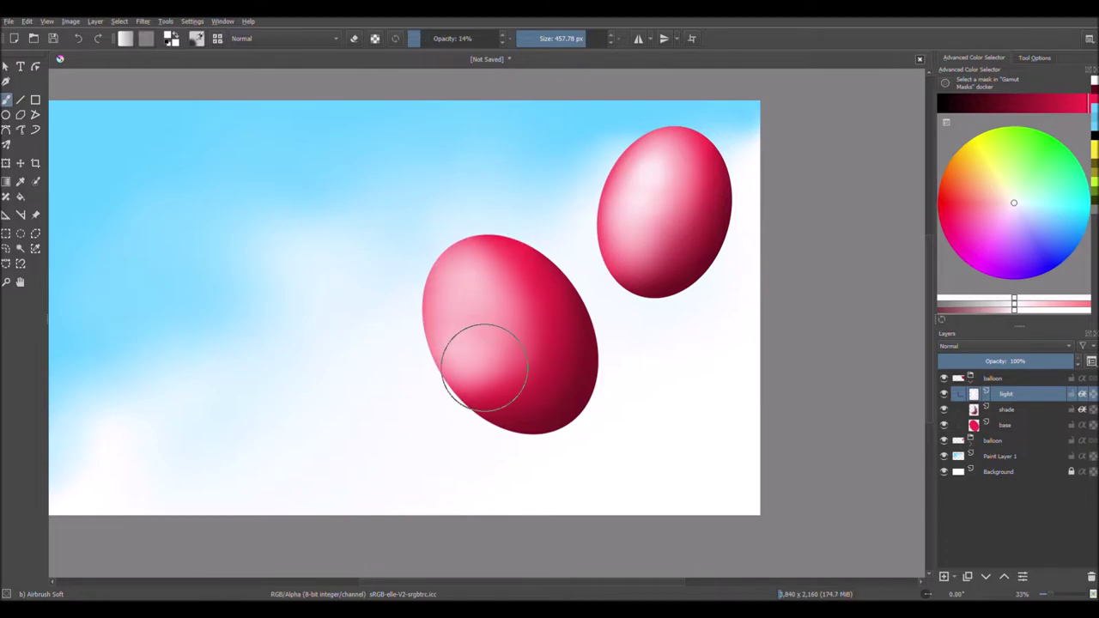
{"action": "scroll", "coordinate": [480, 369], "scroll_direction": "up", "scroll_amount": 2}
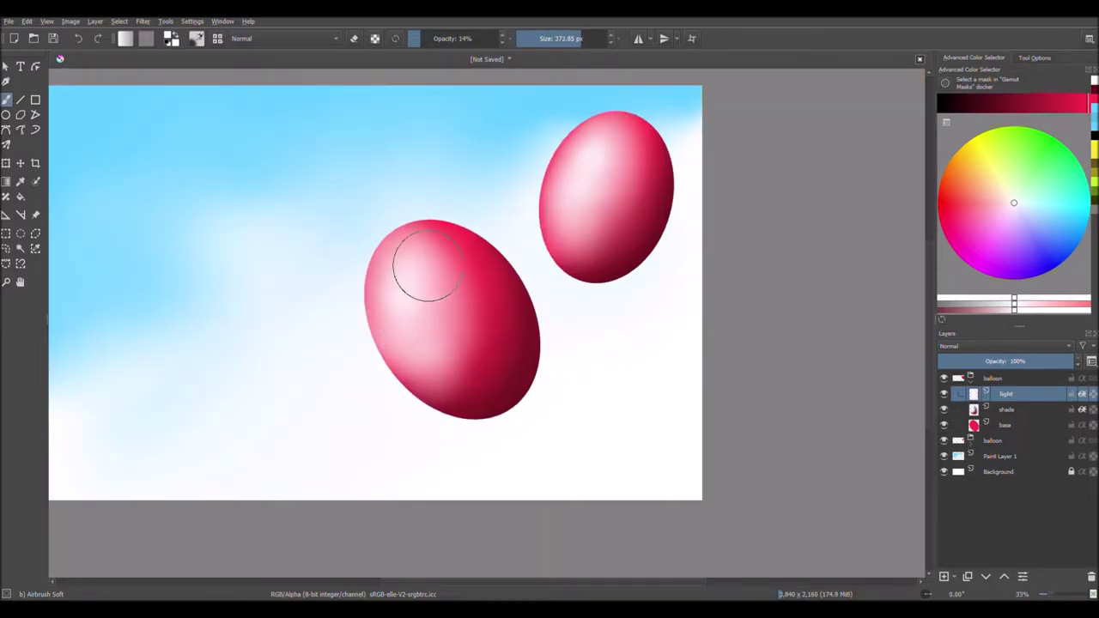
{"action": "mouse_move", "coordinate": [428, 266]}
{"action": "left_mouse_down"}
{"action": "mouse_move", "coordinate": [441, 319]}
{"action": "mouse_move", "coordinate": [455, 252]}
{"action": "left_mouse_up"}
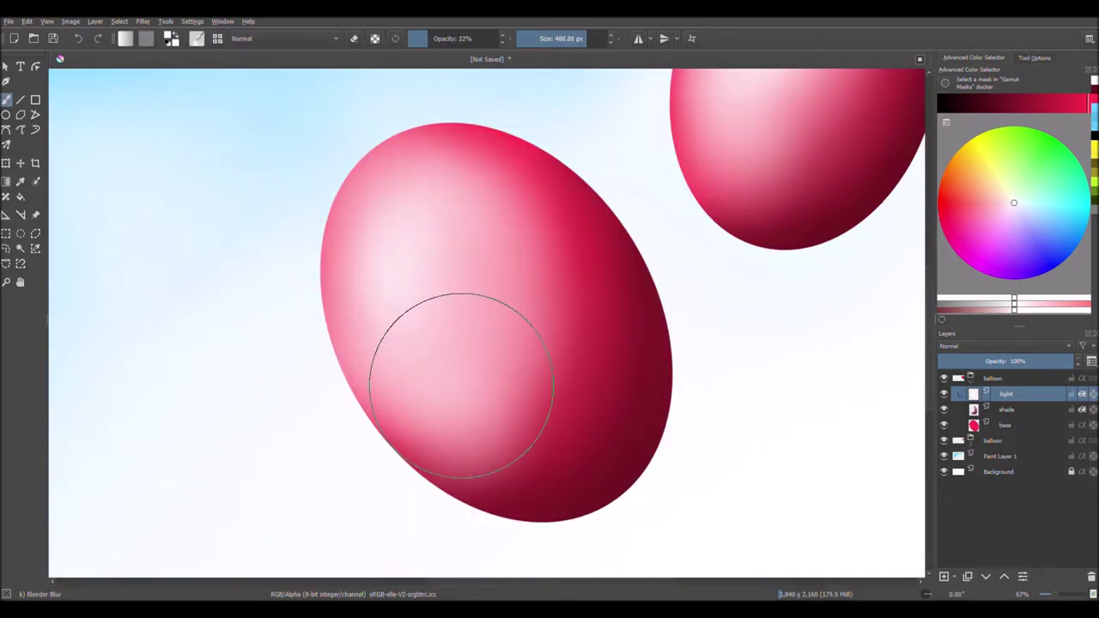
{"action": "right_click", "coordinate": [461, 384]}
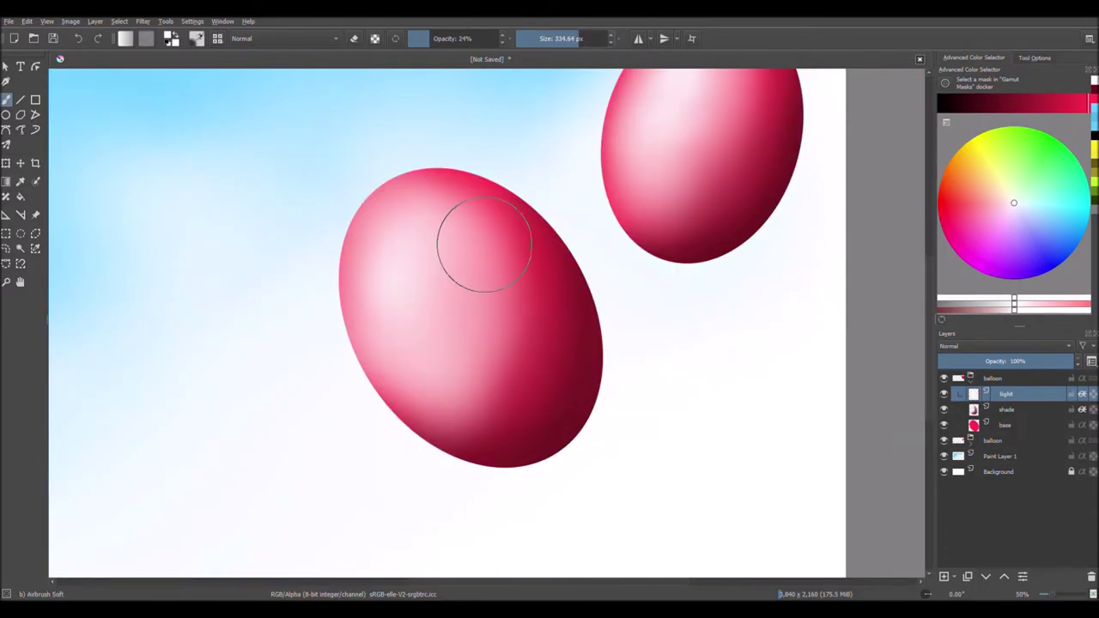
{"action": "scroll", "coordinate": [483, 385], "scroll_direction": "down", "scroll_amount": 3}
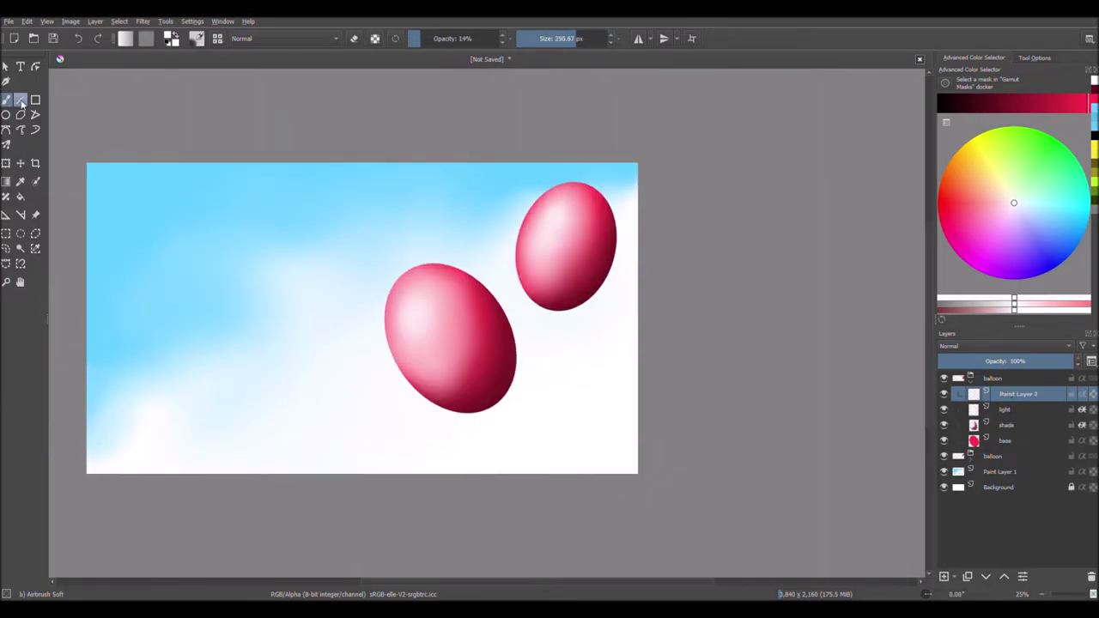
- Draw dark strings, tuck the string layer beneath the balloon base, and collapse the group
{"action": "right_click", "coordinate": [675, 183]}
{"action": "left_click", "coordinate": [666, 177]}
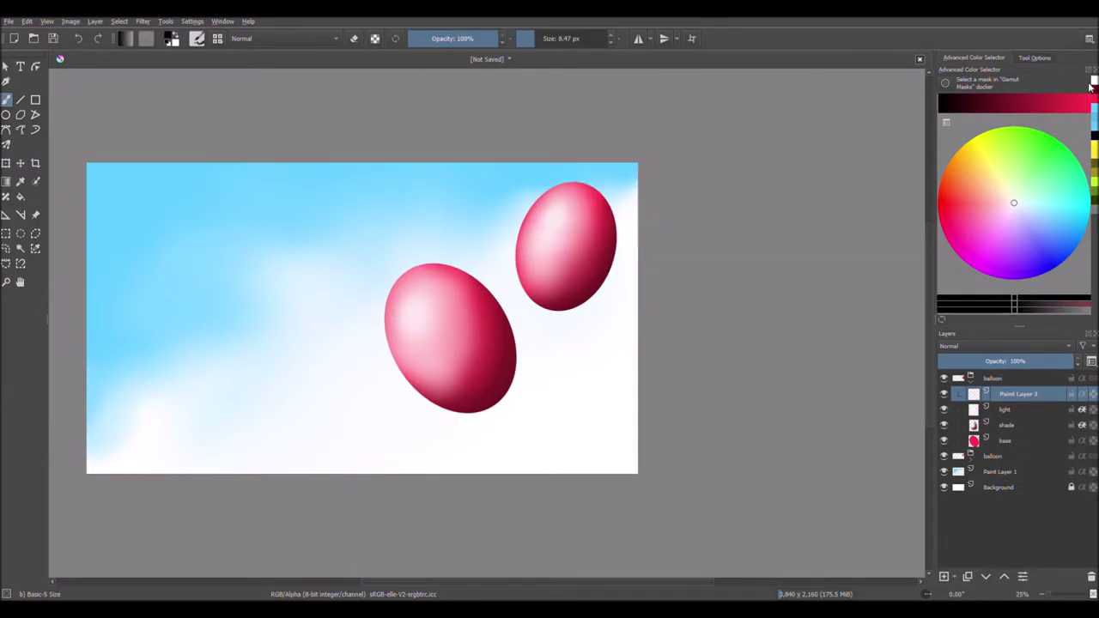
{"action": "scroll", "coordinate": [515, 423], "scroll_direction": "up", "scroll_amount": 2}
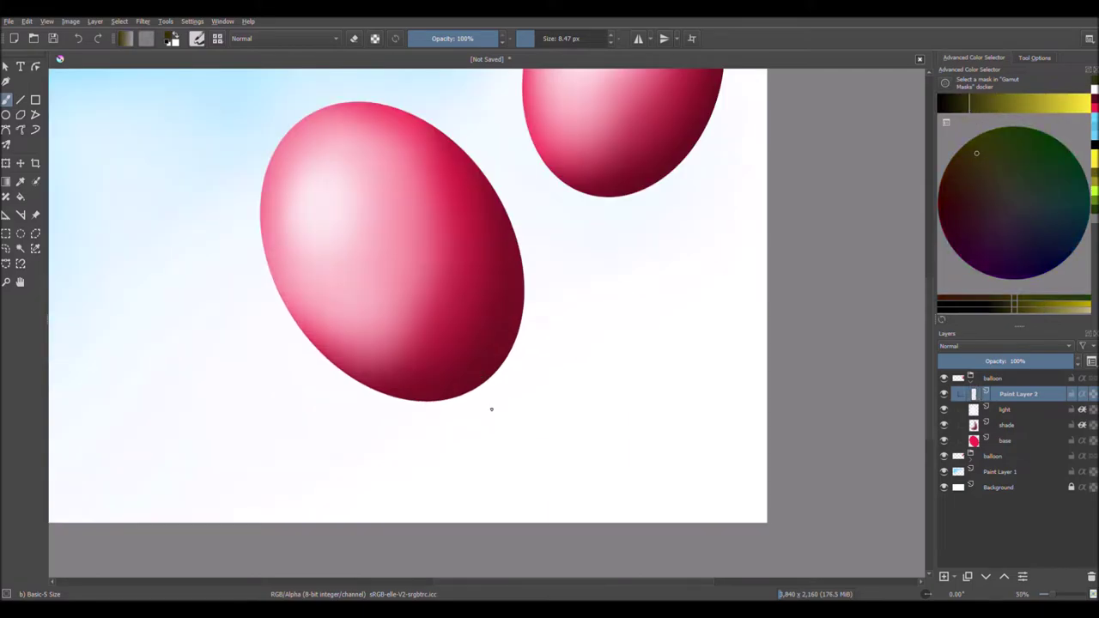
{"action": "scroll", "coordinate": [491, 409], "scroll_direction": "down", "scroll_amount": 2}
{"action": "left_click_drag", "start_coordinate": [1018, 393], "coordinate": [1047, 417]}
{"action": "left_click", "coordinate": [1004, 409]}
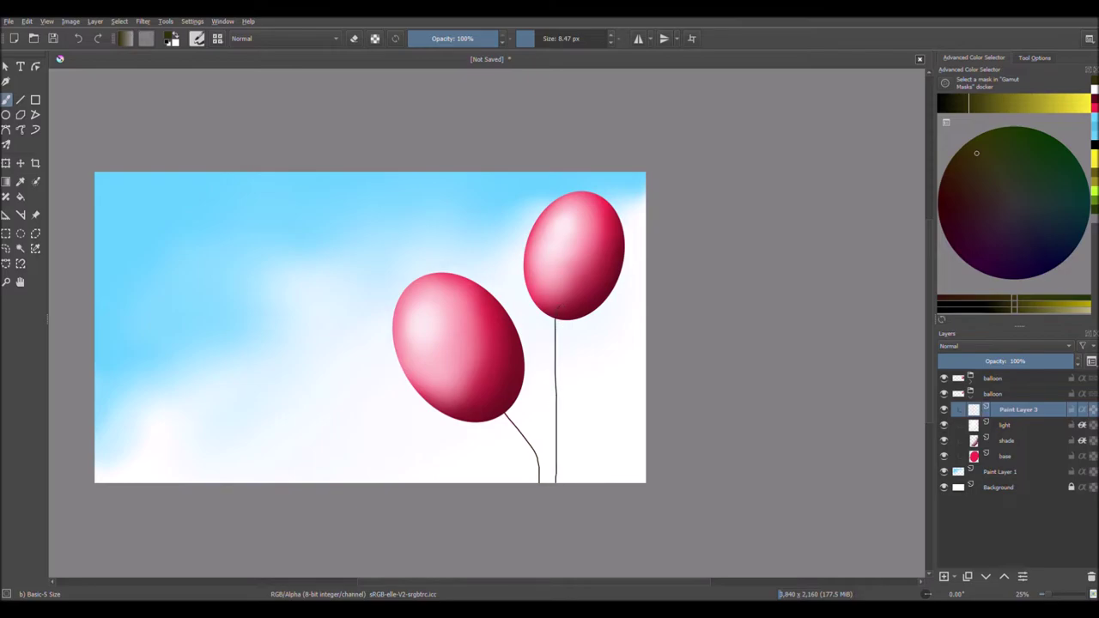
{"action": "scroll", "coordinate": [507, 393], "scroll_direction": "up", "scroll_amount": 3}
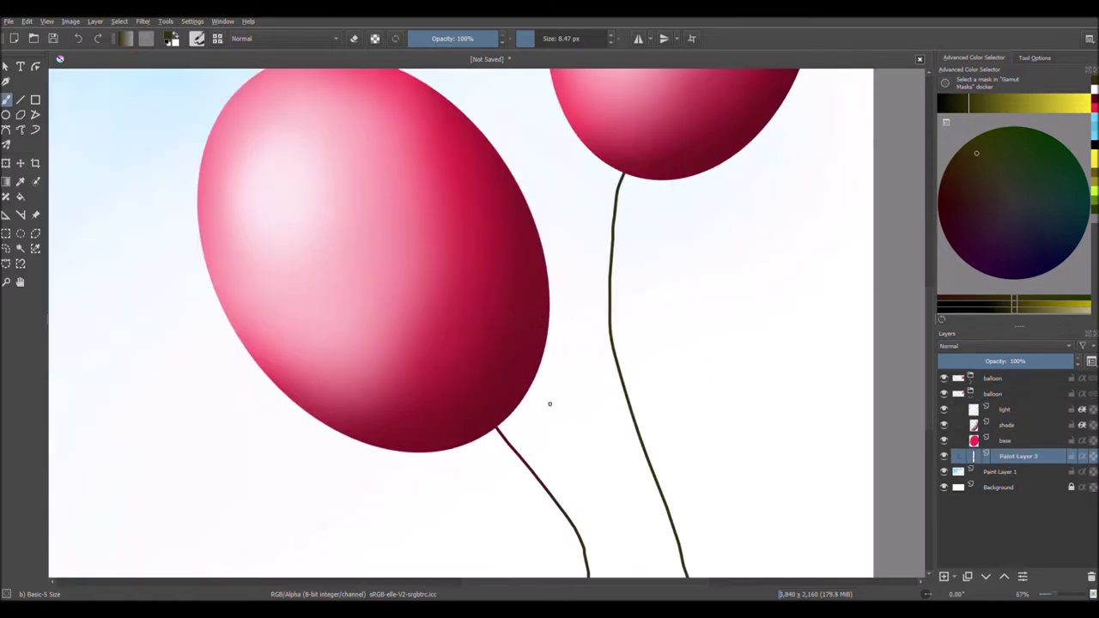
{"action": "scroll", "coordinate": [440, 379], "scroll_direction": "down", "scroll_amount": 3}
{"action": "left_click", "coordinate": [971, 393]}
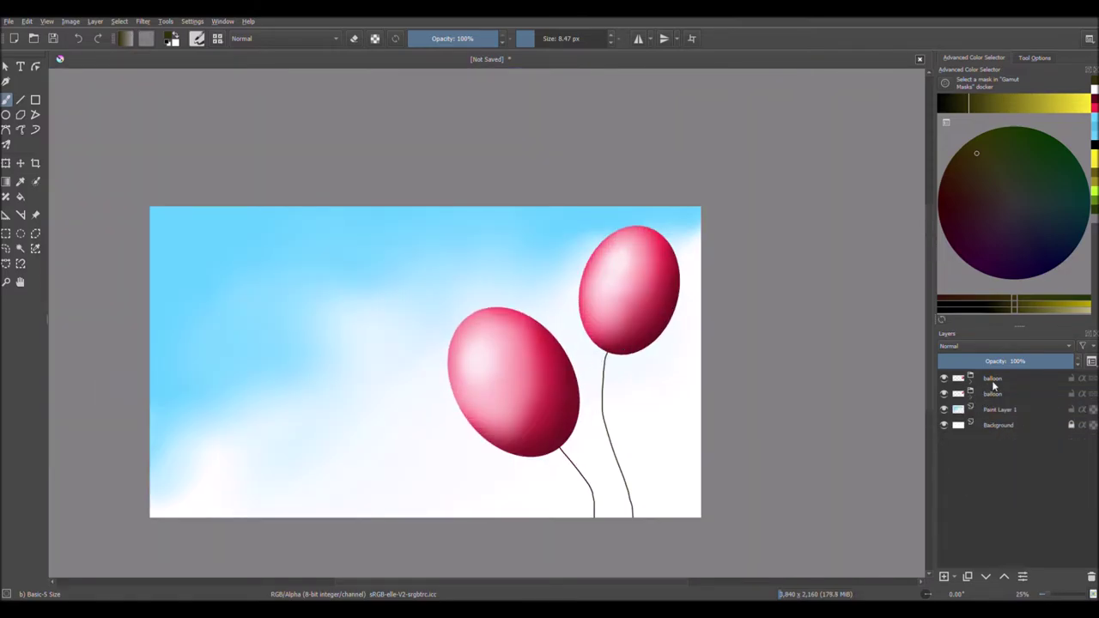
- Move empty Paint Layer 4 out of the balloon group and paint textured white clouds across the upper-left sky
{"action": "left_click", "coordinate": [971, 377]}
{"action": "left_click", "coordinate": [1029, 425]}
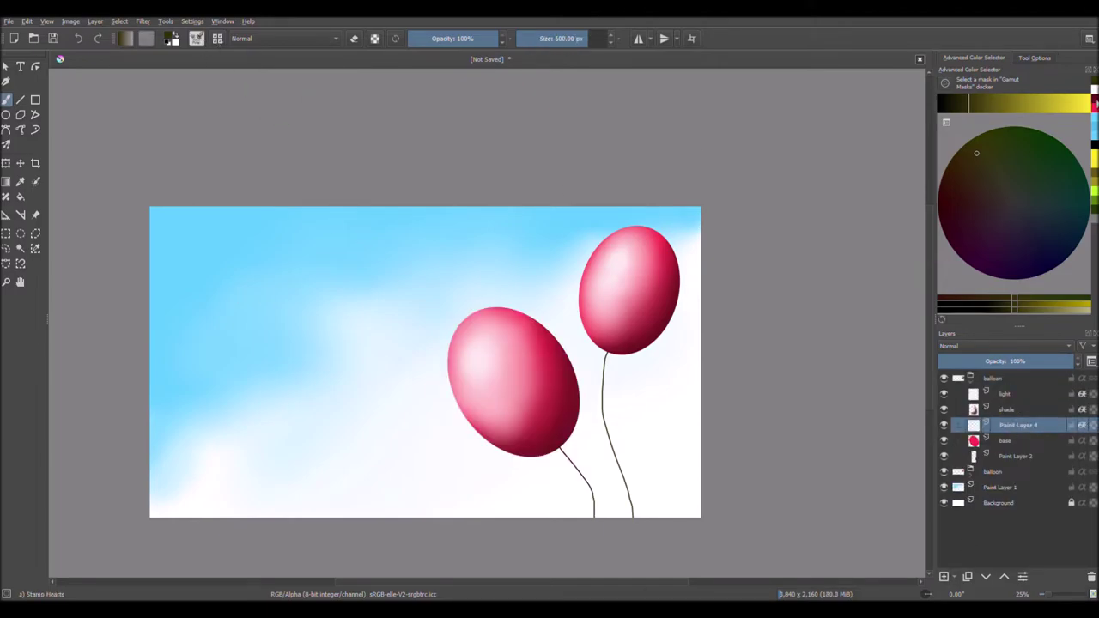
{"action": "key", "text": "ctrl+e"}
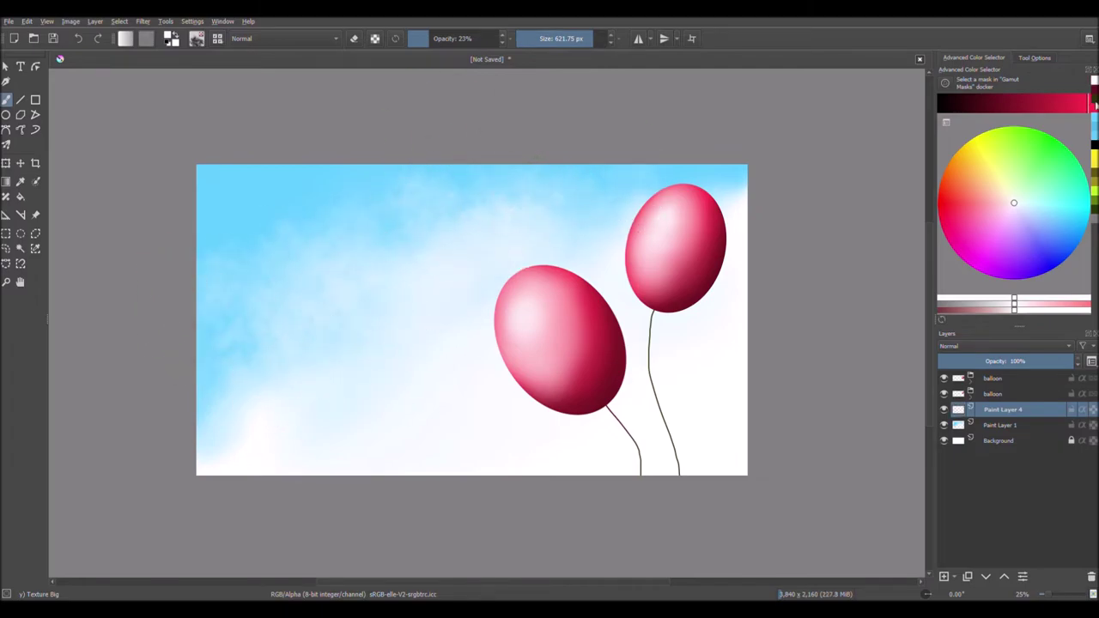
{"action": "mouse_move", "coordinate": [257, 275]}
{"action": "left_mouse_down"}
{"action": "mouse_move", "coordinate": [360, 299]}
{"action": "mouse_move", "coordinate": [440, 209]}
{"action": "left_mouse_up"}
{"action": "left_click", "coordinate": [562, 39]}
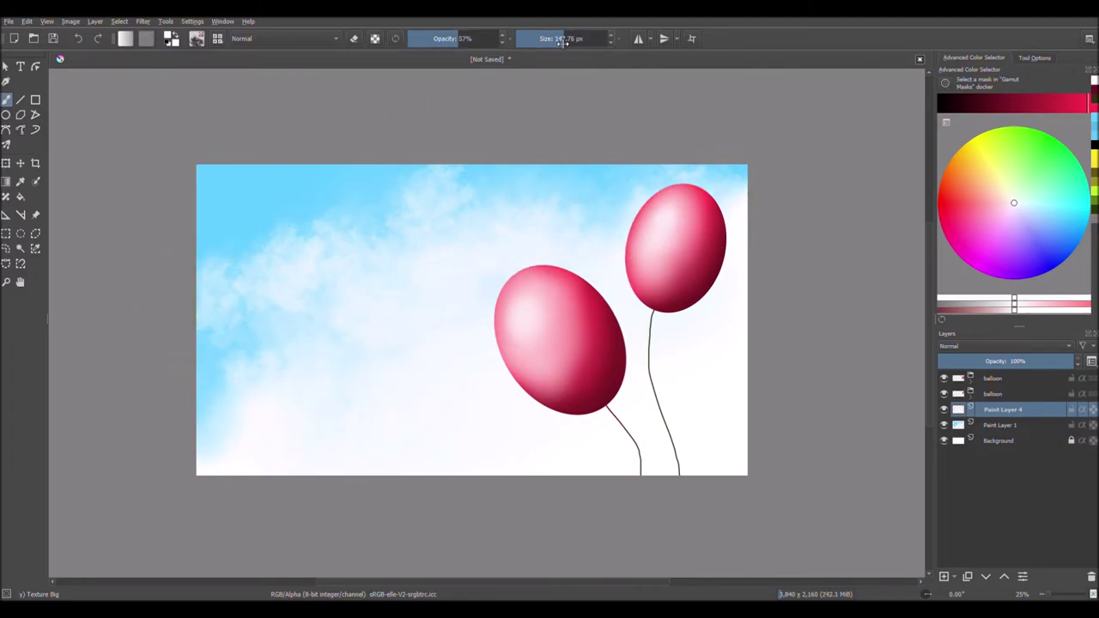
- Duplicate the top balloon group and move the copy down to the lower left
{"action": "left_click", "coordinate": [995, 378]}
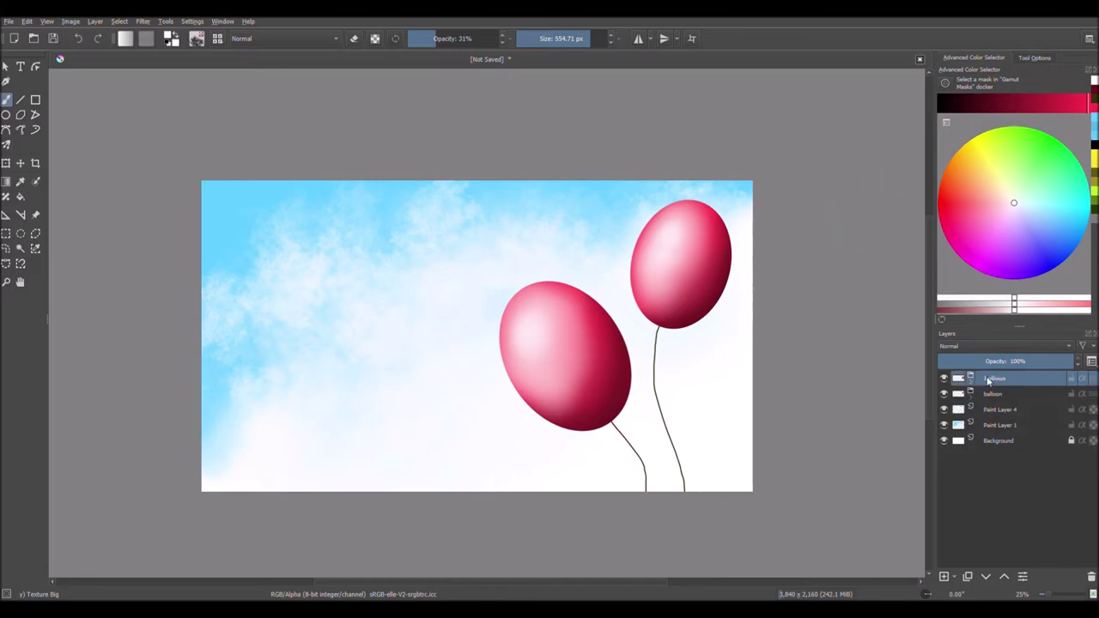
{"action": "key", "text": "ctrl+j"}
{"action": "left_click", "coordinate": [971, 393]}
{"action": "key", "text": "ctrl+t"}
{"action": "left_click_drag", "start_coordinate": [436, 405], "coordinate": [249, 459]}
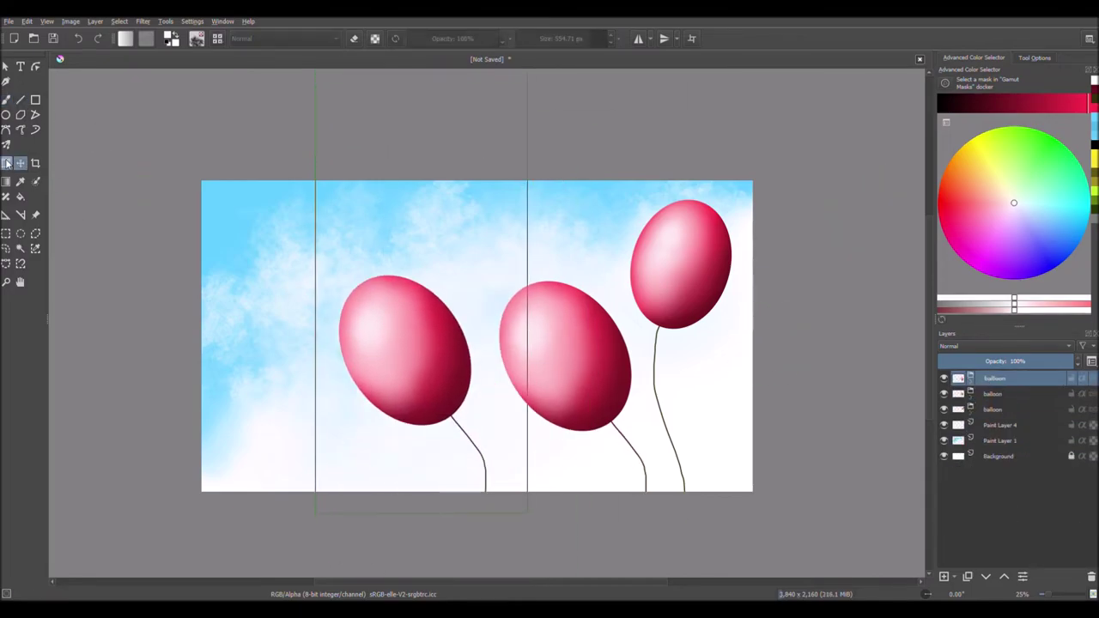
- Expand the copied group and choose the eraser preset on its base layer
{"action": "left_click", "coordinate": [971, 378]}
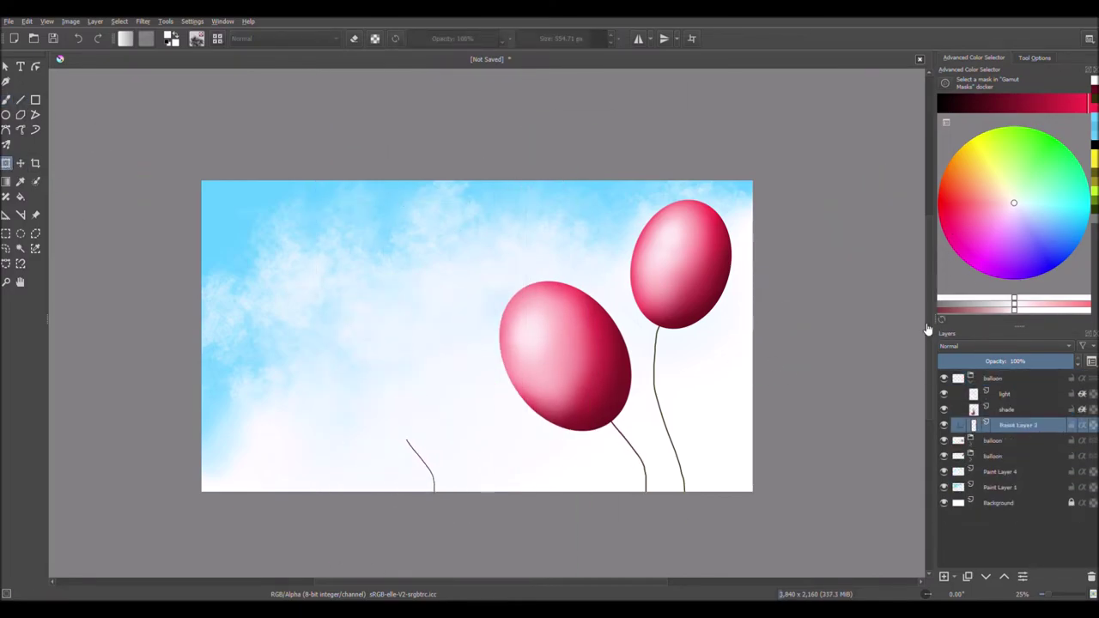
{"action": "left_click", "coordinate": [1006, 440]}
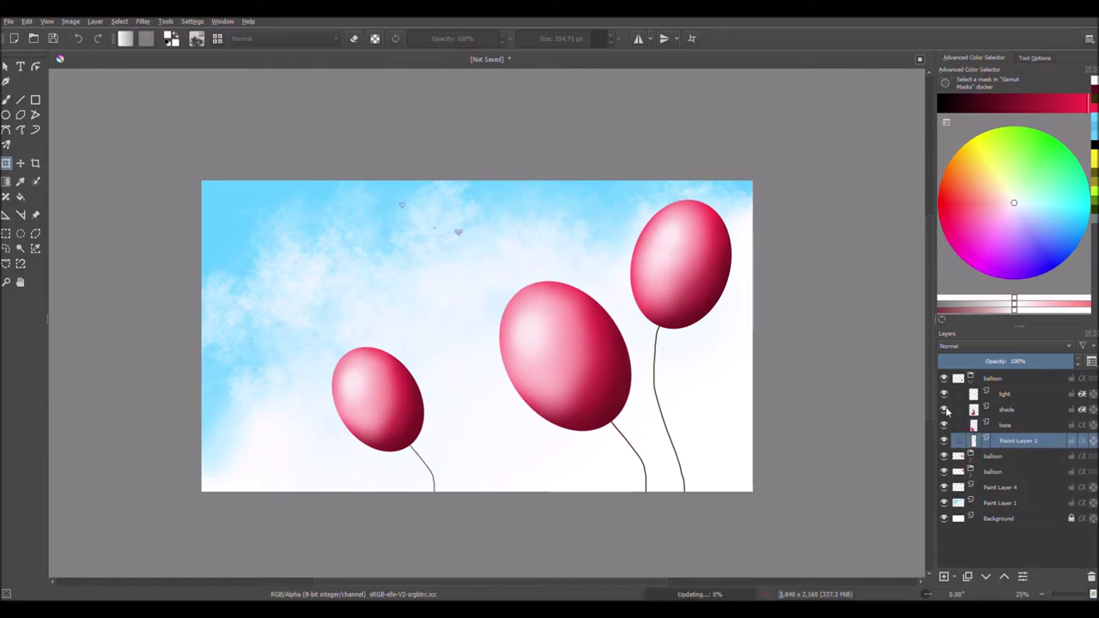
{"action": "left_click", "coordinate": [1006, 425]}
{"action": "right_click", "coordinate": [316, 184]}
{"action": "left_click", "coordinate": [314, 103]}
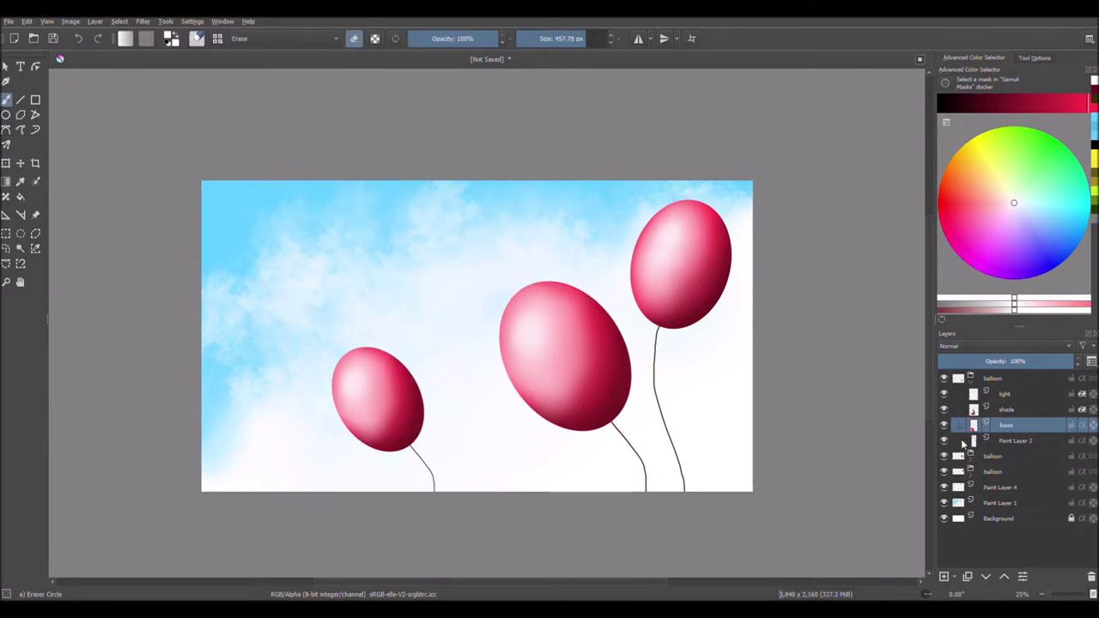
- Transform the copied balloon again to make it smaller, and apply it
{"action": "left_click", "coordinate": [994, 378]}
{"action": "key", "text": "ctrl+t"}
{"action": "mouse_move", "coordinate": [389, 390]}
{"action": "left_mouse_down"}
{"action": "mouse_move", "coordinate": [436, 412]}
{"action": "mouse_move", "coordinate": [391, 436]}
{"action": "left_mouse_up"}
{"action": "key", "text": "Return"}
- Select the copy's string layer and pick the small basic brush for strings
{"action": "left_click", "coordinate": [1017, 440]}
{"action": "key", "text": "b"}
{"action": "right_click", "coordinate": [439, 327]}
{"action": "left_click", "coordinate": [378, 273]}
{"action": "scroll", "coordinate": [513, 334], "scroll_direction": "up", "scroll_amount": 3}
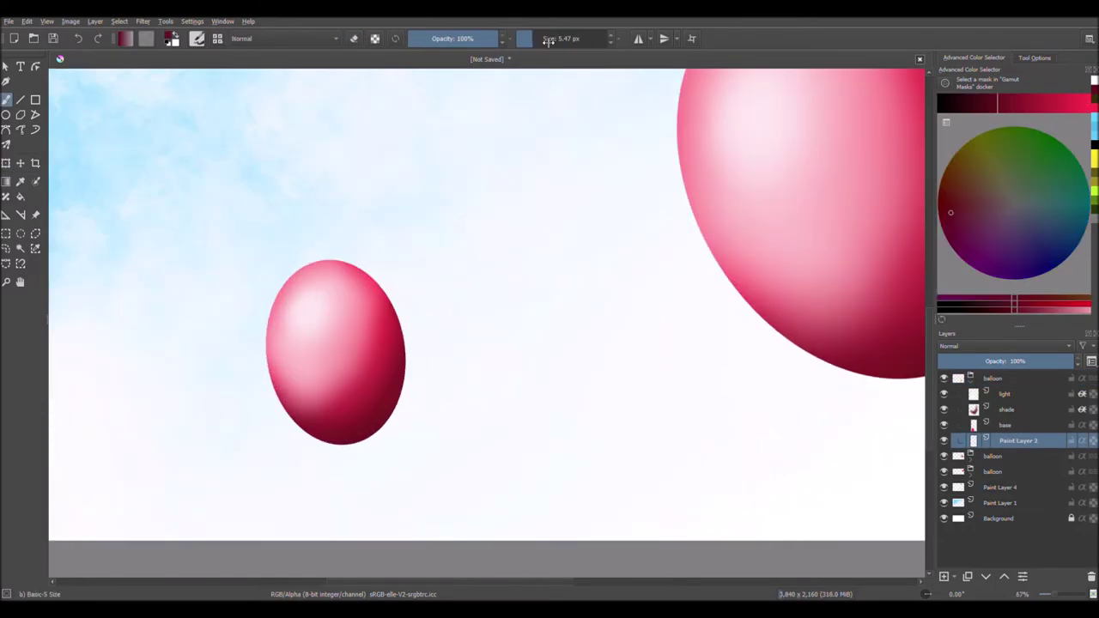
{"action": "scroll", "coordinate": [513, 334], "scroll_direction": "down", "scroll_amount": 5}
{"action": "left_click", "coordinate": [969, 379]}
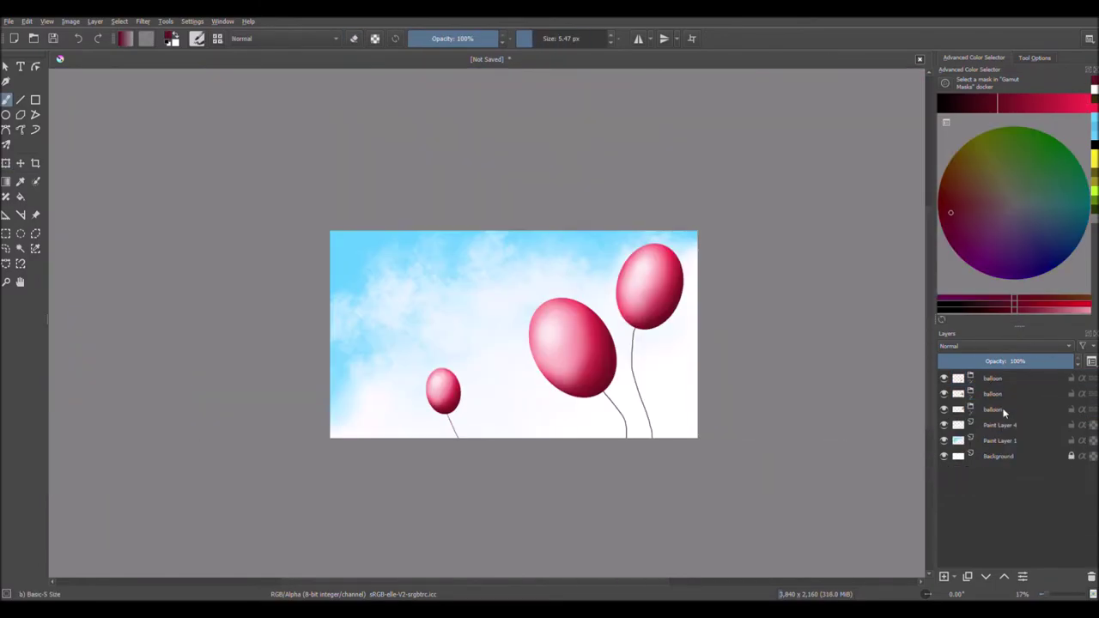
{"action": "left_click", "coordinate": [1003, 409]}
- Duplicate a balloon group and move the new copy slightly left
{"action": "key", "text": "ctrl+j"}
{"action": "key", "text": "ctrl+t"}
{"action": "mouse_move", "coordinate": [540, 287]}
{"action": "left_mouse_down"}
{"action": "mouse_move", "coordinate": [503, 363]}
{"action": "mouse_move", "coordinate": [480, 272]}
{"action": "mouse_move", "coordinate": [414, 329]}
{"action": "mouse_move", "coordinate": [468, 319]}
{"action": "mouse_move", "coordinate": [527, 284]}
{"action": "left_mouse_up"}
{"action": "key", "text": "t"}
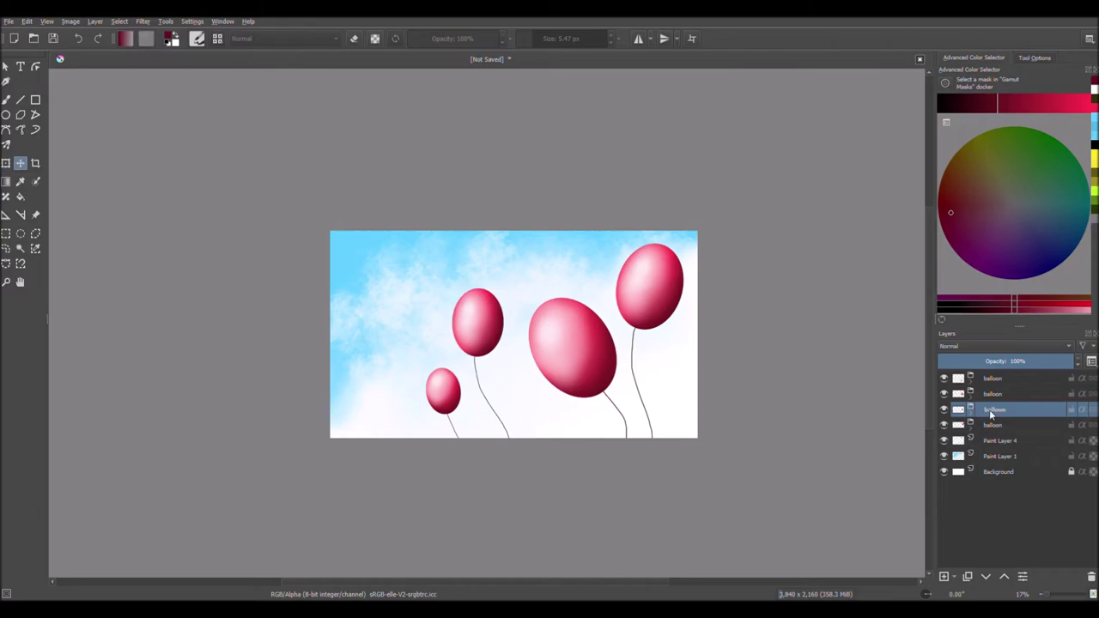
- Move the large balloon left and down, and shift the small balloon right
{"action": "mouse_move", "coordinate": [576, 382]}
{"action": "left_mouse_down"}
{"action": "mouse_move", "coordinate": [560, 382]}
{"action": "mouse_move", "coordinate": [601, 377]}
{"action": "left_mouse_up"}
{"action": "key", "text": "ctrl+t"}
{"action": "key", "text": "Return"}
{"action": "left_click_drag", "start_coordinate": [473, 412], "coordinate": [555, 416]}
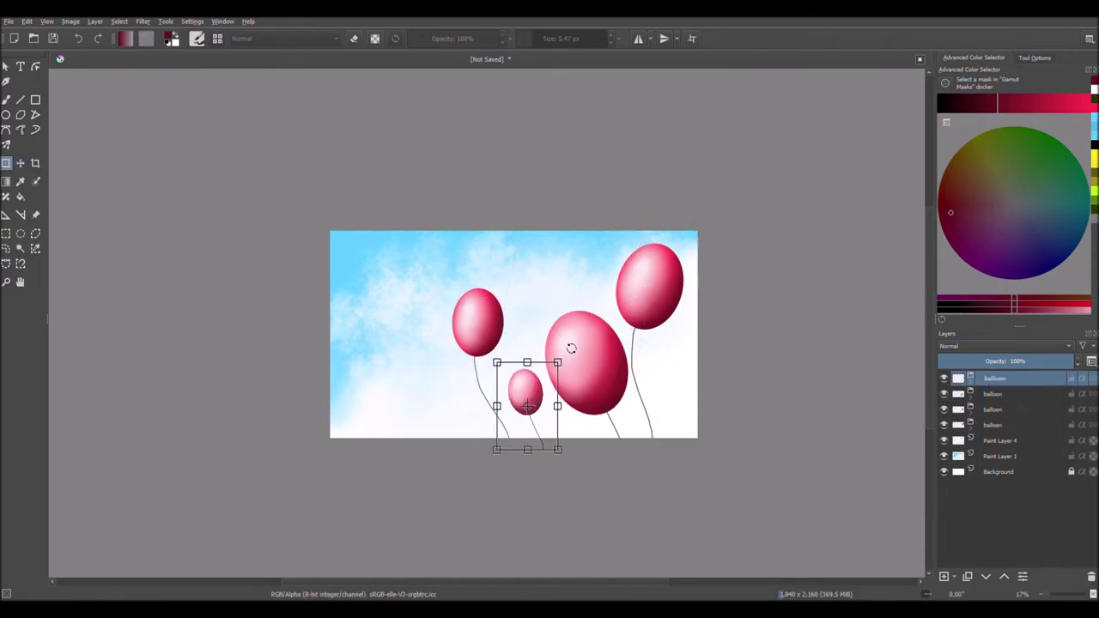
- Shift and tilt the third balloon group to the right
{"action": "left_click", "coordinate": [947, 410]}
{"action": "left_click_drag", "start_coordinate": [510, 311], "coordinate": [530, 352]}
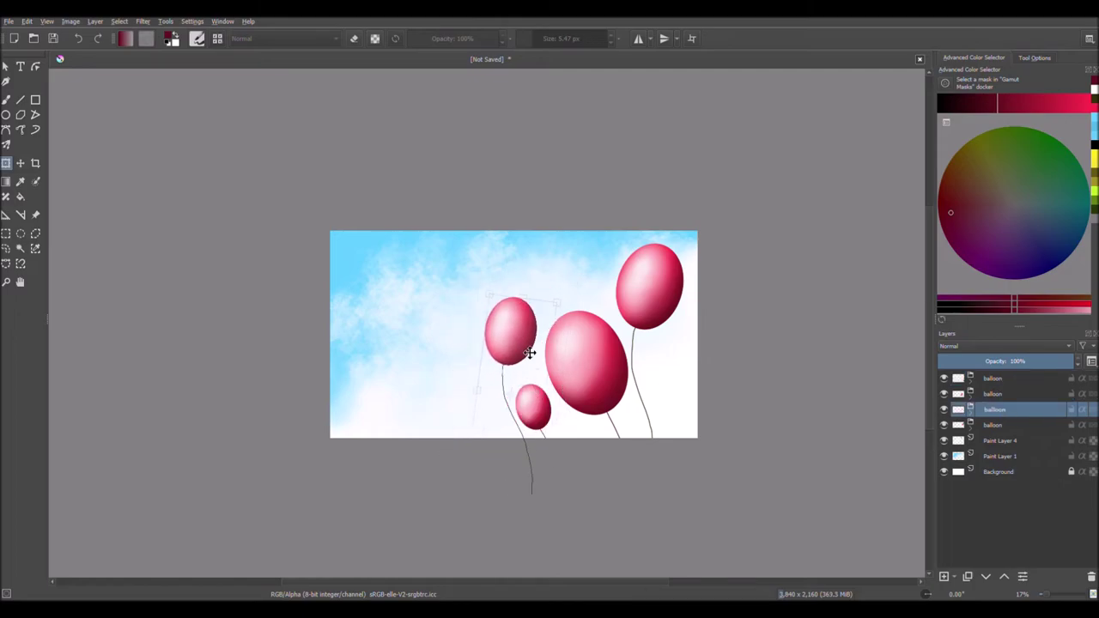
{"action": "key", "text": "t"}
{"action": "left_click", "coordinate": [992, 379]}
- Bring a balloon in from the right onto the canvas and rotate it
{"action": "mouse_move", "coordinate": [887, 375]}
{"action": "left_mouse_down"}
{"action": "mouse_move", "coordinate": [677, 380]}
{"action": "mouse_move", "coordinate": [678, 367]}
{"action": "mouse_move", "coordinate": [687, 427]}
{"action": "left_mouse_up"}
{"action": "key", "text": "ctrl+t"}
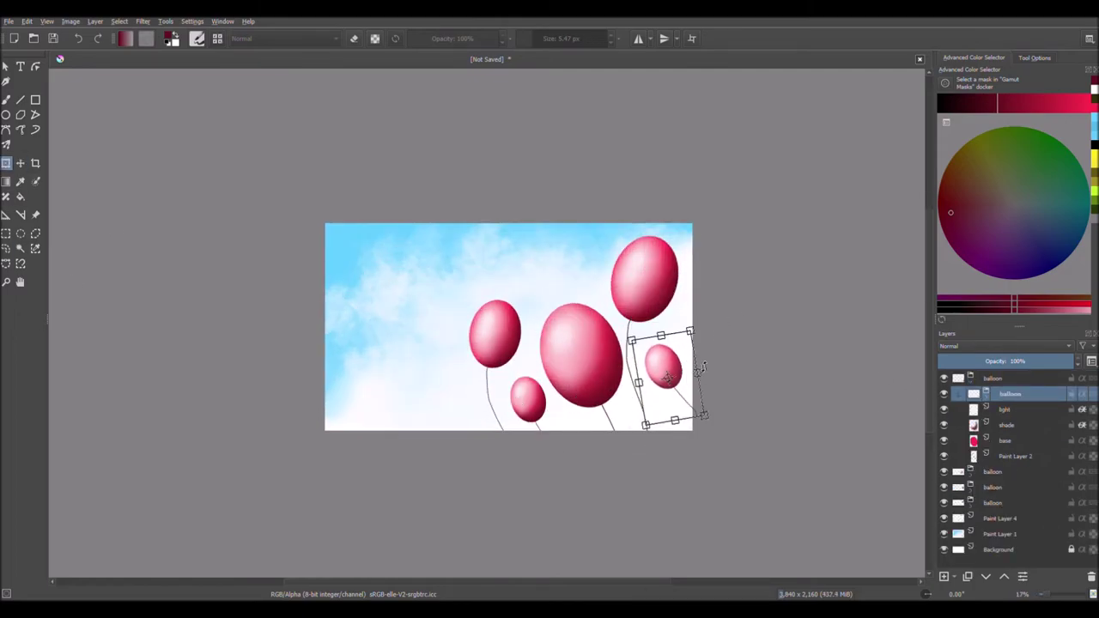
{"action": "key", "text": "Return"}
{"action": "scroll", "coordinate": [587, 430], "scroll_direction": "up", "scroll_amount": 1}
{"action": "scroll", "coordinate": [586, 429], "scroll_direction": "up", "scroll_amount": 1}
- Shrink the small lower balloon and move it right
{"action": "left_click", "coordinate": [970, 379]}
{"action": "key", "text": "ctrl+t"}
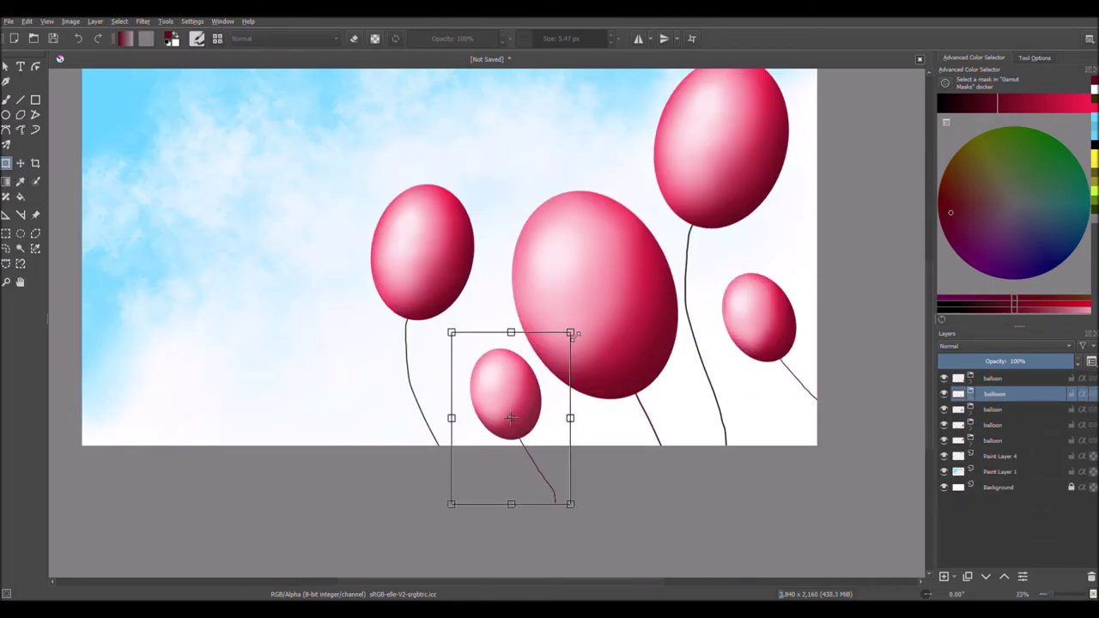
{"action": "left_click_drag", "start_coordinate": [566, 361], "coordinate": [565, 406]}
- Tilt the upper-left balloon and move it down over the big one
{"action": "left_click", "coordinate": [953, 425]}
{"action": "key", "text": "ctrl+t"}
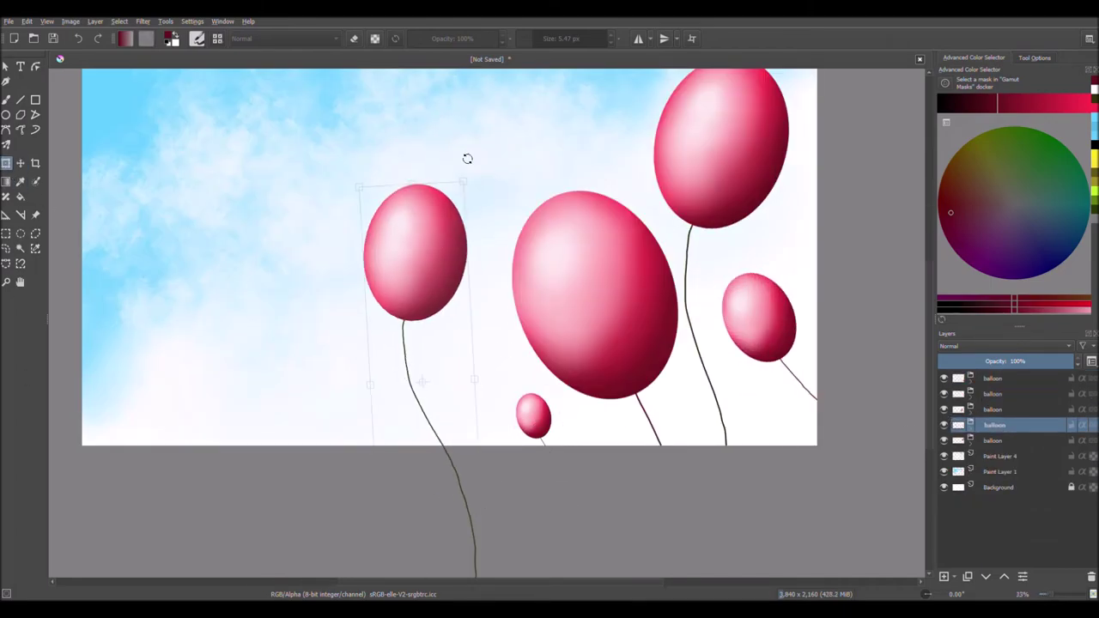
{"action": "left_click_drag", "start_coordinate": [466, 160], "coordinate": [515, 129]}
{"action": "scroll", "coordinate": [515, 129], "scroll_direction": "down", "scroll_amount": 1}
{"action": "mouse_move", "coordinate": [485, 237]}
{"action": "left_mouse_down"}
{"action": "mouse_move", "coordinate": [490, 271]}
{"action": "mouse_move", "coordinate": [441, 335]}
{"action": "mouse_move", "coordinate": [506, 258]}
{"action": "left_mouse_up"}
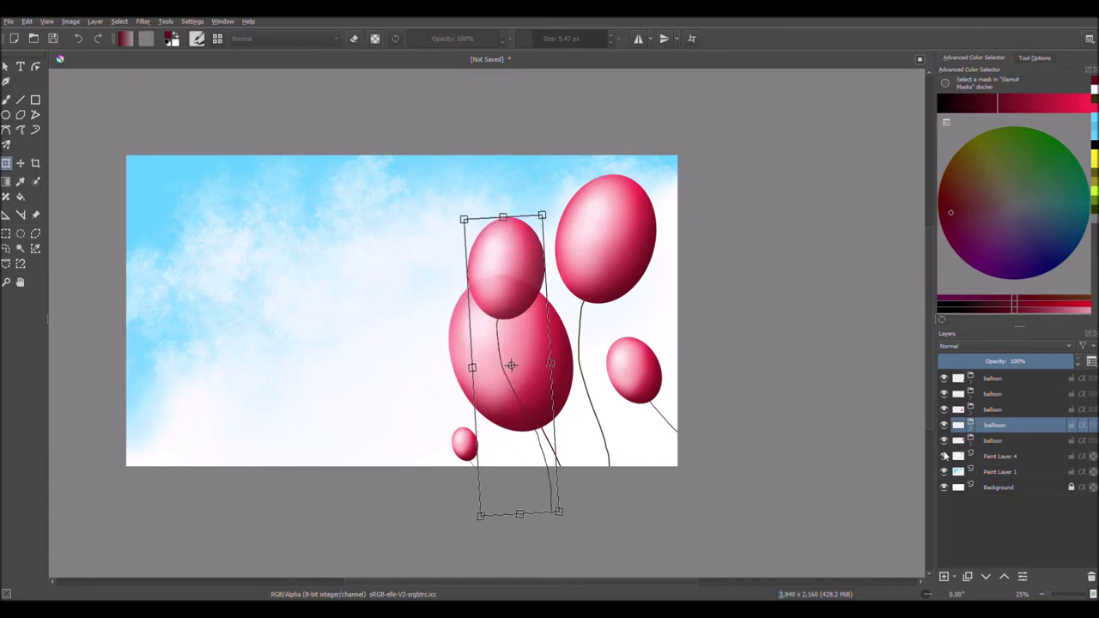
{"action": "key", "text": "t"}
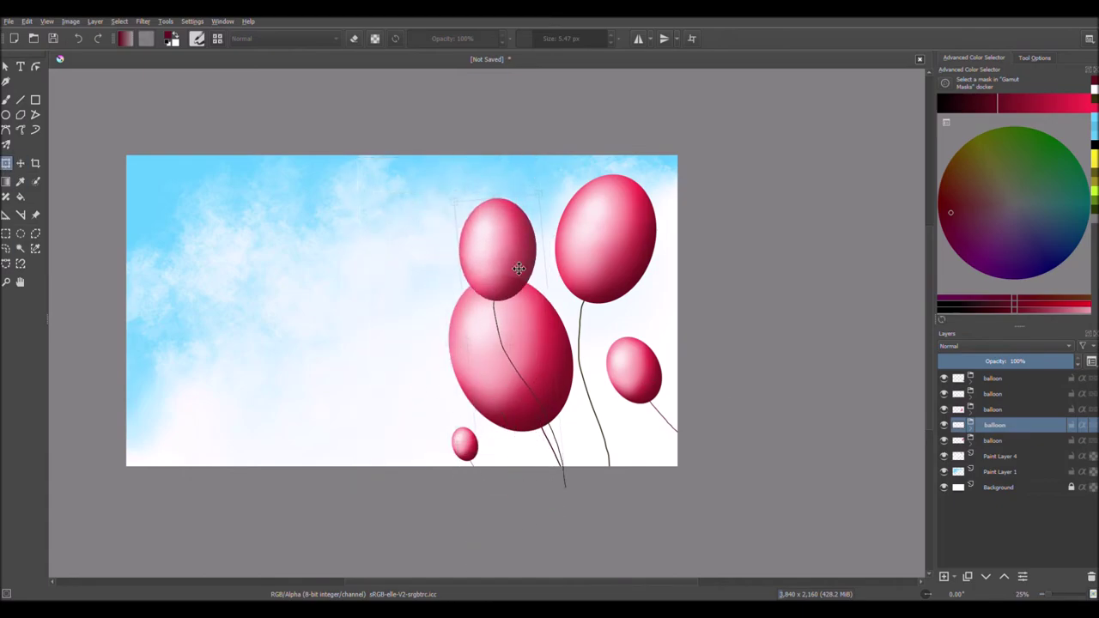
- Place a balloon just above the big one, then move the big balloon up and right
{"action": "mouse_move", "coordinate": [519, 268]}
{"action": "left_mouse_down"}
{"action": "mouse_move", "coordinate": [439, 273]}
{"action": "mouse_move", "coordinate": [548, 365]}
{"action": "mouse_move", "coordinate": [501, 412]}
{"action": "mouse_move", "coordinate": [558, 367]}
{"action": "left_mouse_up"}
{"action": "key", "text": "Page_Up"}
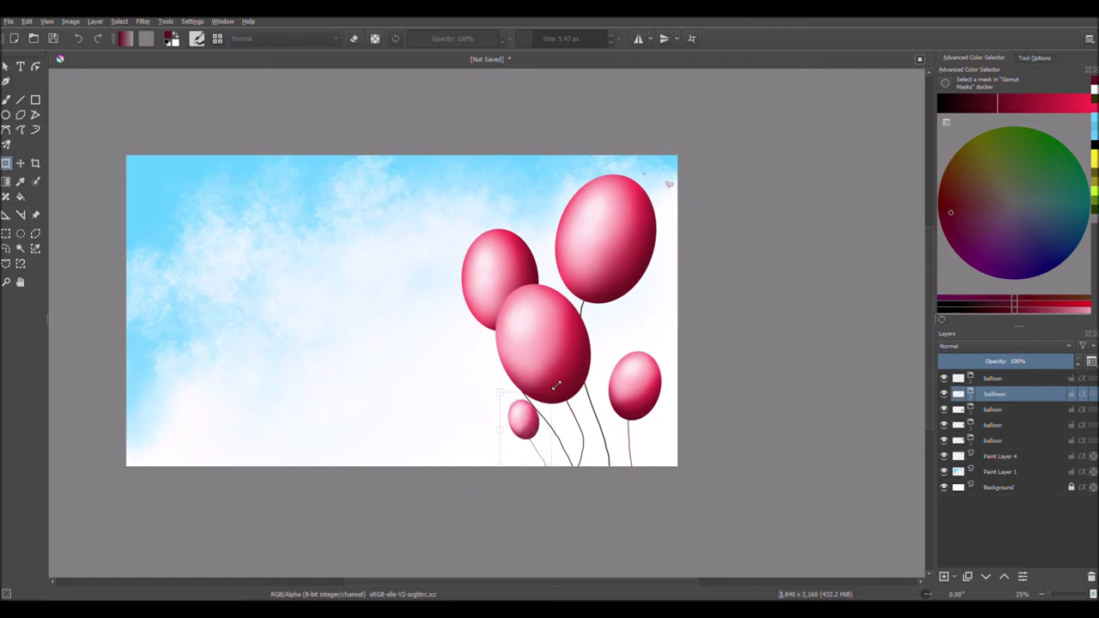
{"action": "key", "text": "t"}
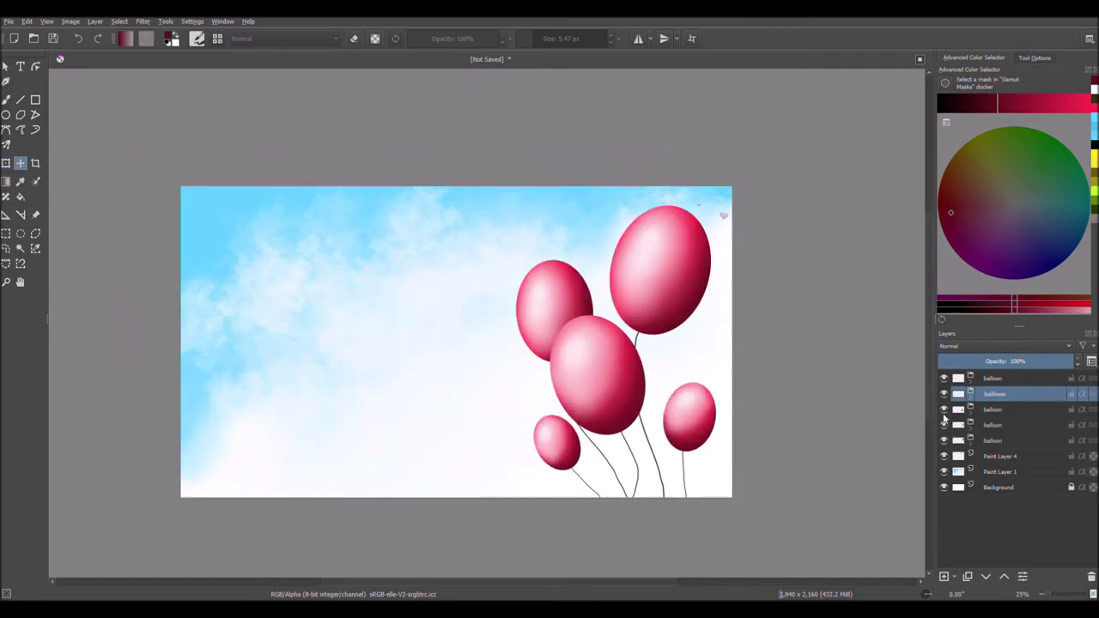